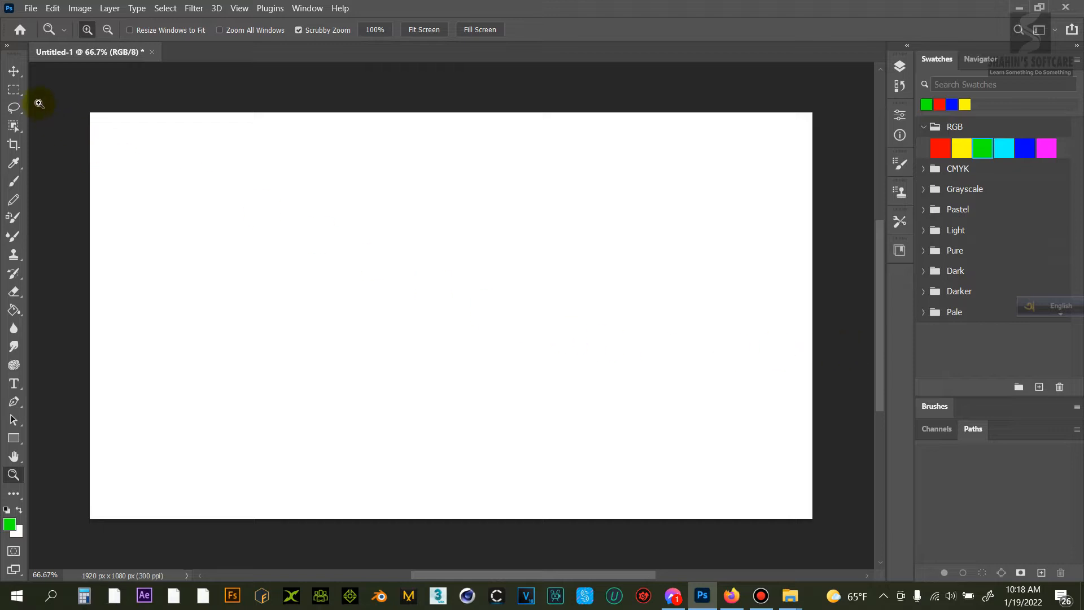
Add a new layer and draw a circular selection in the canvas's left part with the Elliptical Marquee tool.
{"action": "left_click", "coordinate": [16, 94]}
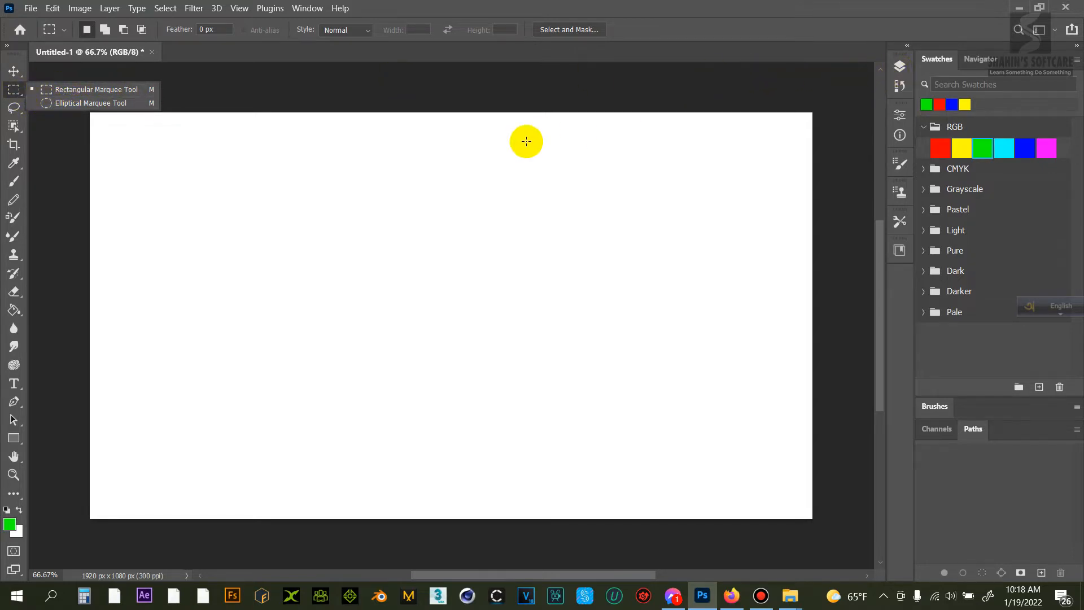
{"action": "left_click", "coordinate": [90, 102]}
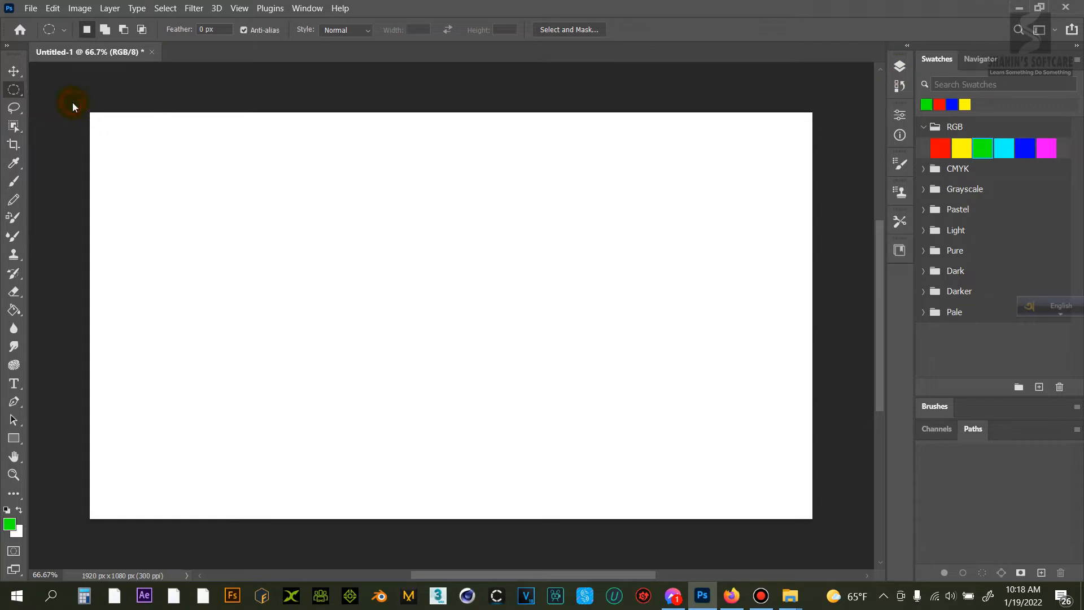
{"action": "left_click", "coordinate": [900, 67]}
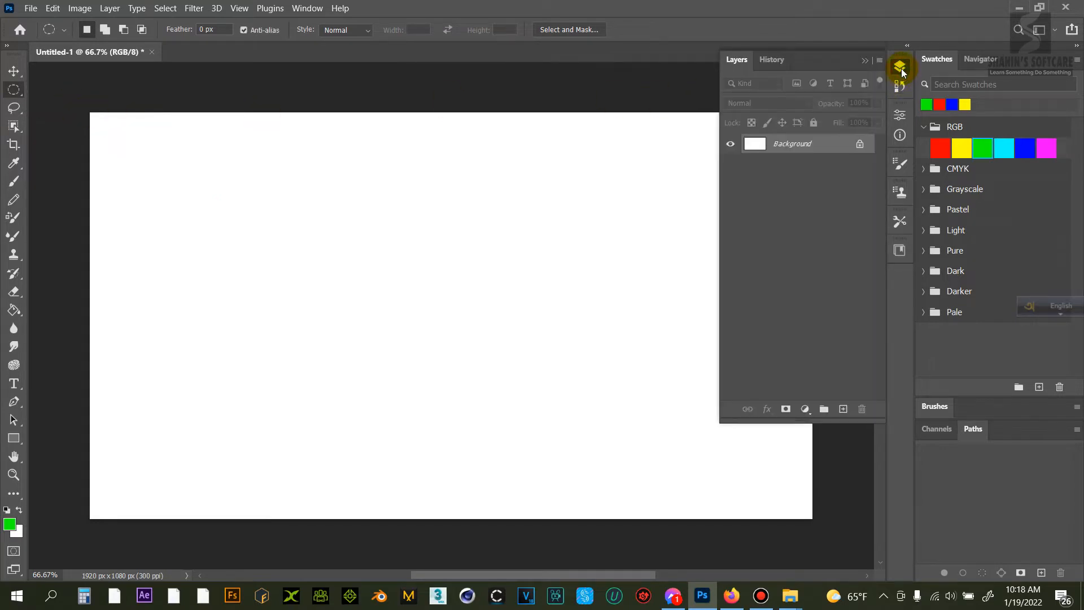
{"action": "left_click", "coordinate": [844, 408]}
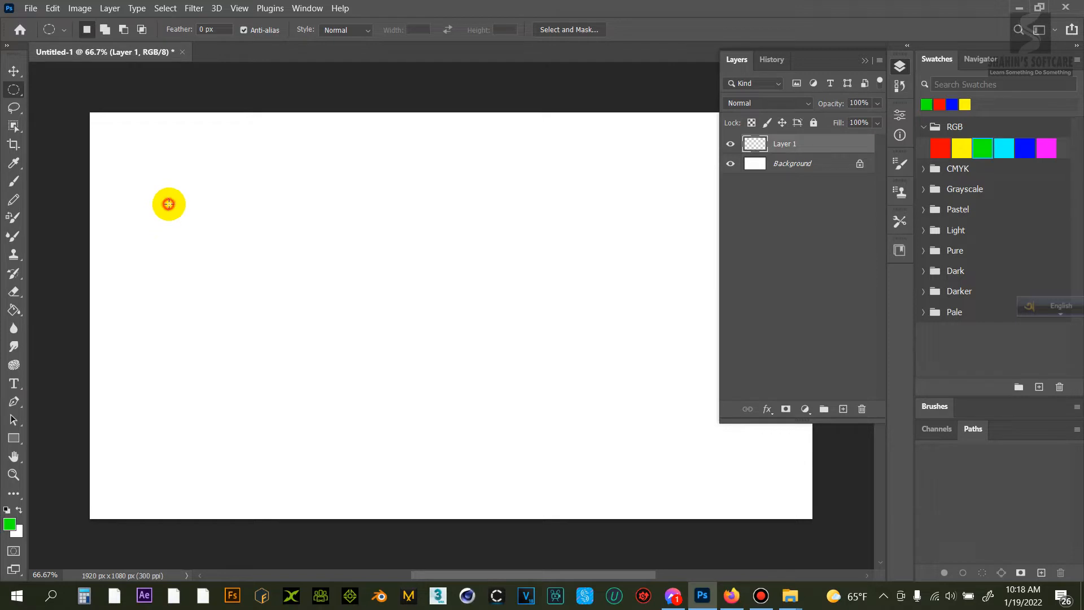
{"action": "left_click_drag", "start_coordinate": [168, 204], "coordinate": [347, 401]}
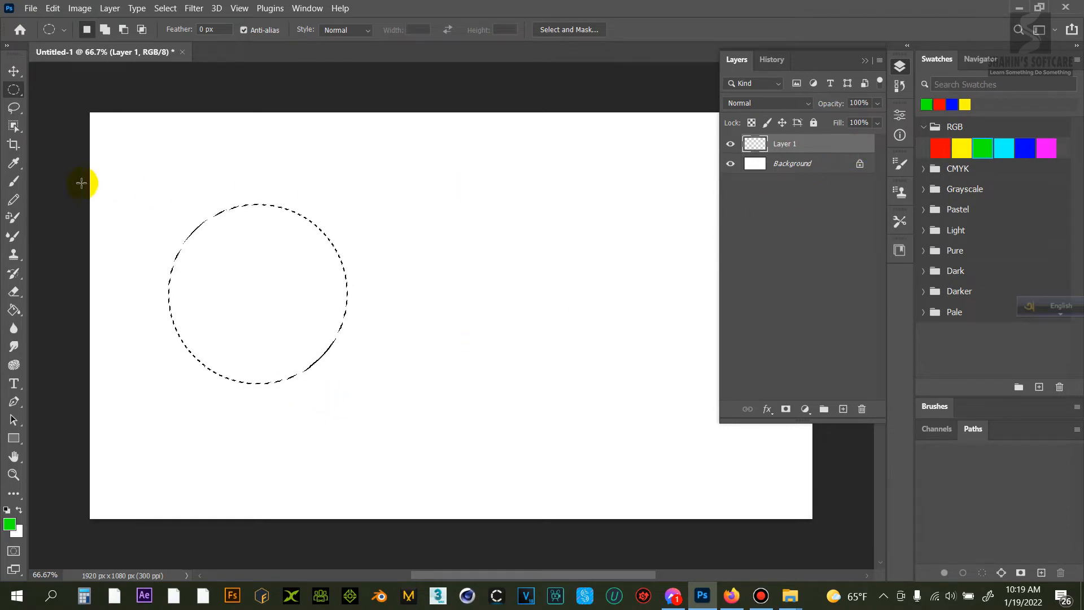
Fill the circular selection with RGB red using the Paint Bucket and deselect it.
{"action": "left_click", "coordinate": [14, 309]}
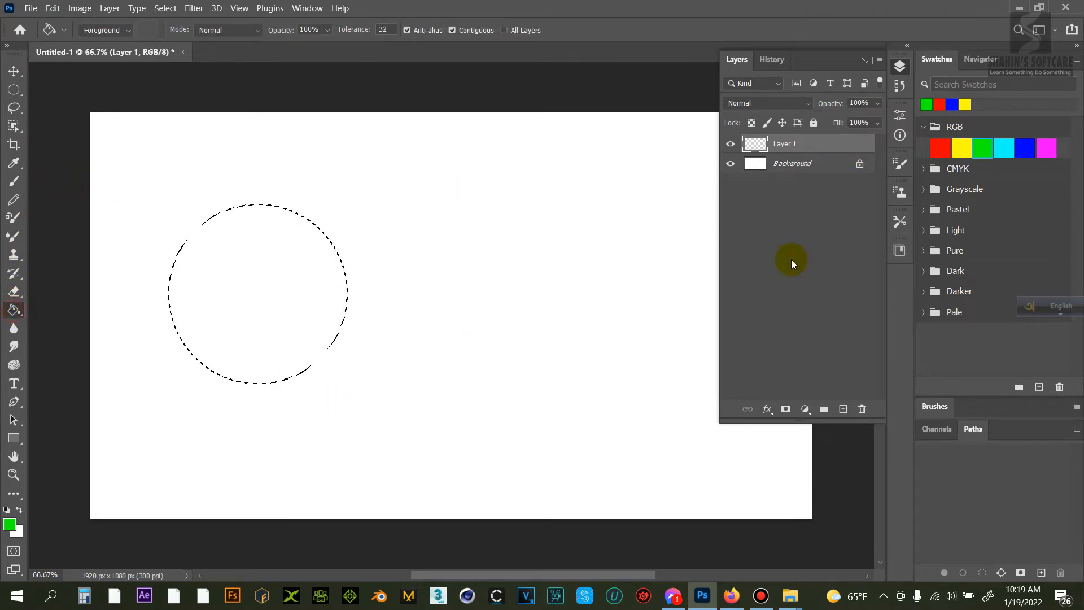
{"action": "left_click", "coordinate": [950, 152]}
{"action": "left_click", "coordinate": [236, 291]}
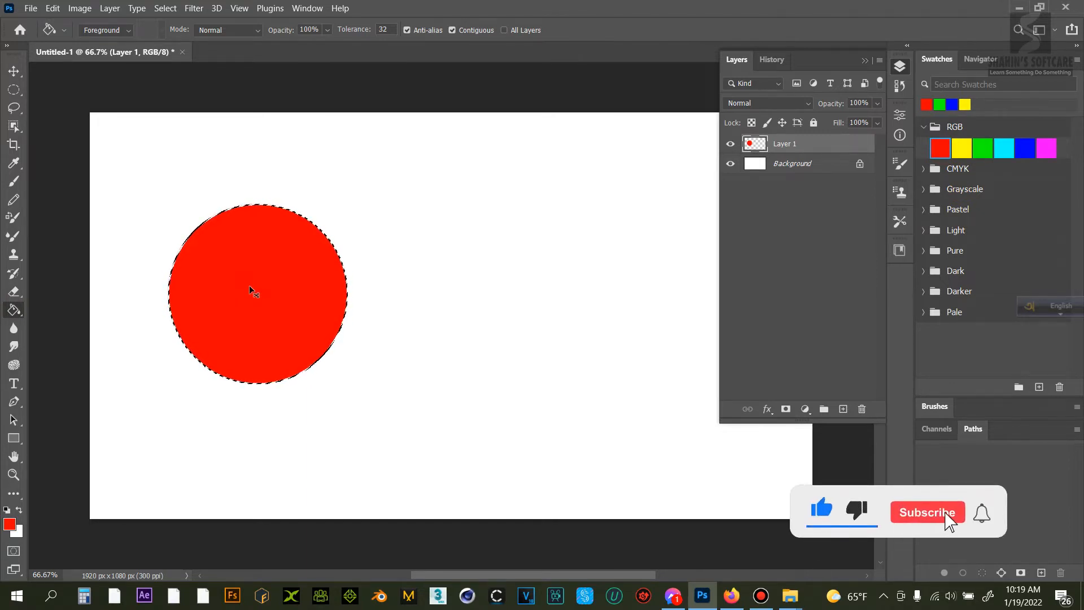
{"action": "key", "text": "ctrl+d"}
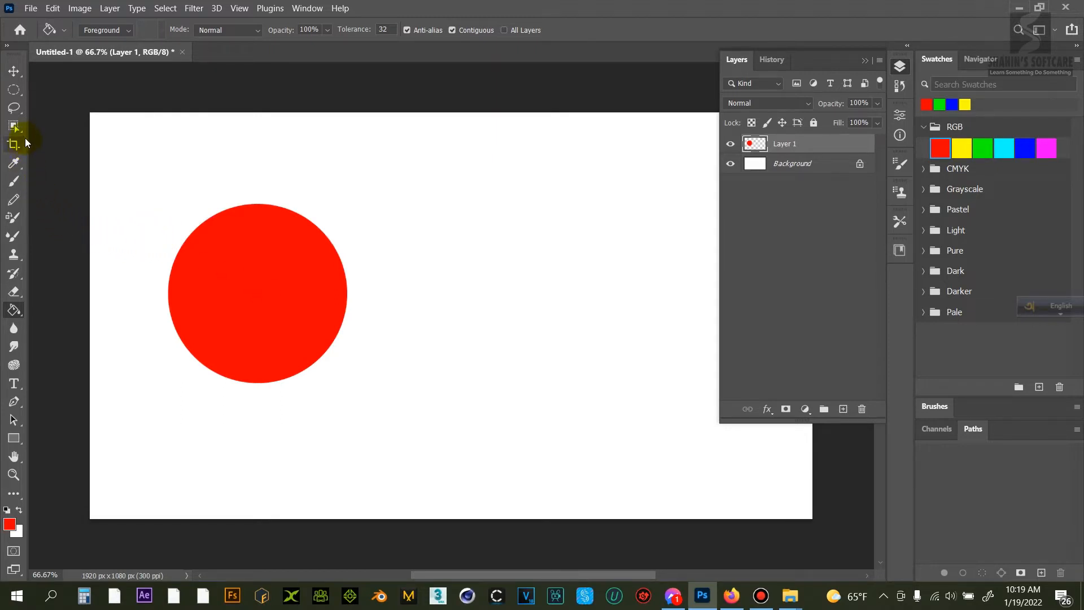
Draw a tall elliptical selection to the right of the red circle.
{"action": "left_click", "coordinate": [9, 92]}
{"action": "left_click", "coordinate": [71, 106]}
{"action": "left_click_drag", "start_coordinate": [376, 201], "coordinate": [510, 399]}
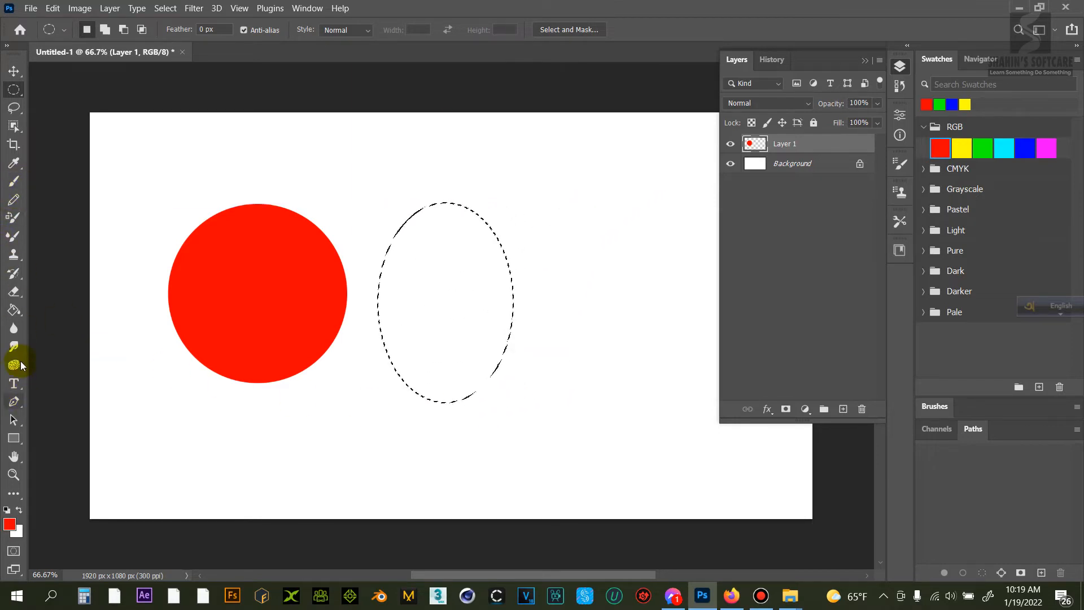
Add a new layer, fill the tall elliptical selection with RGB blue on it, and deselect.
{"action": "left_click", "coordinate": [15, 310]}
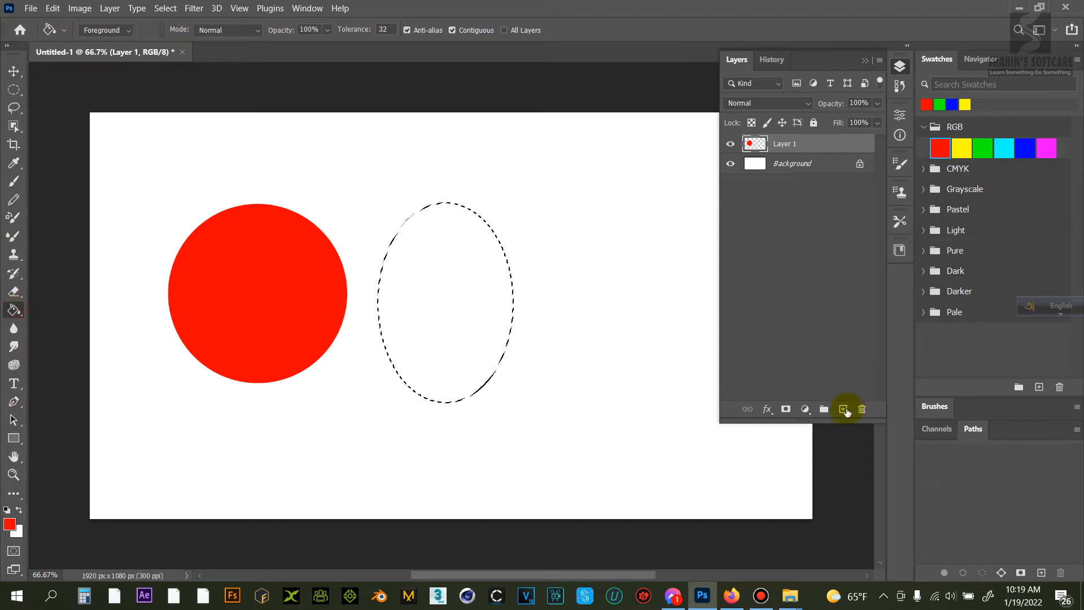
{"action": "left_click", "coordinate": [844, 409]}
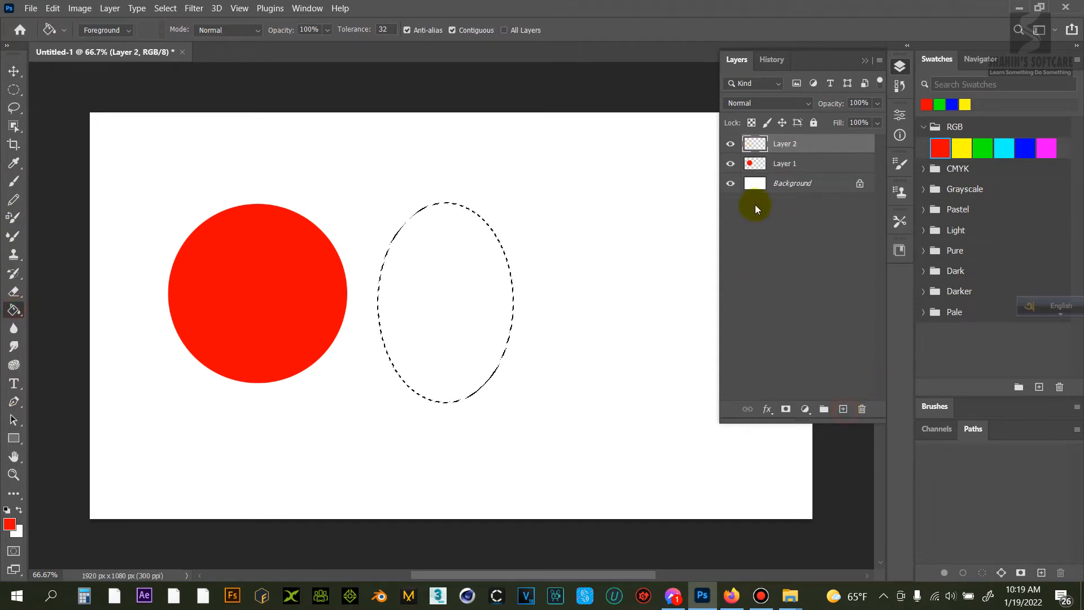
{"action": "left_click", "coordinate": [1024, 148]}
{"action": "left_click", "coordinate": [450, 286]}
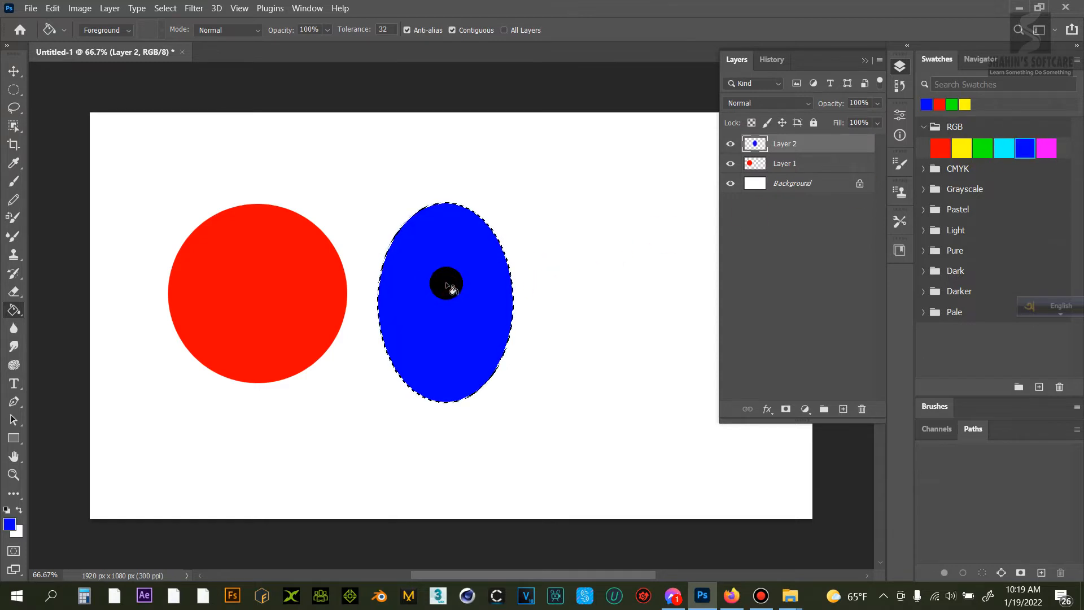
{"action": "key", "text": "ctrl+d"}
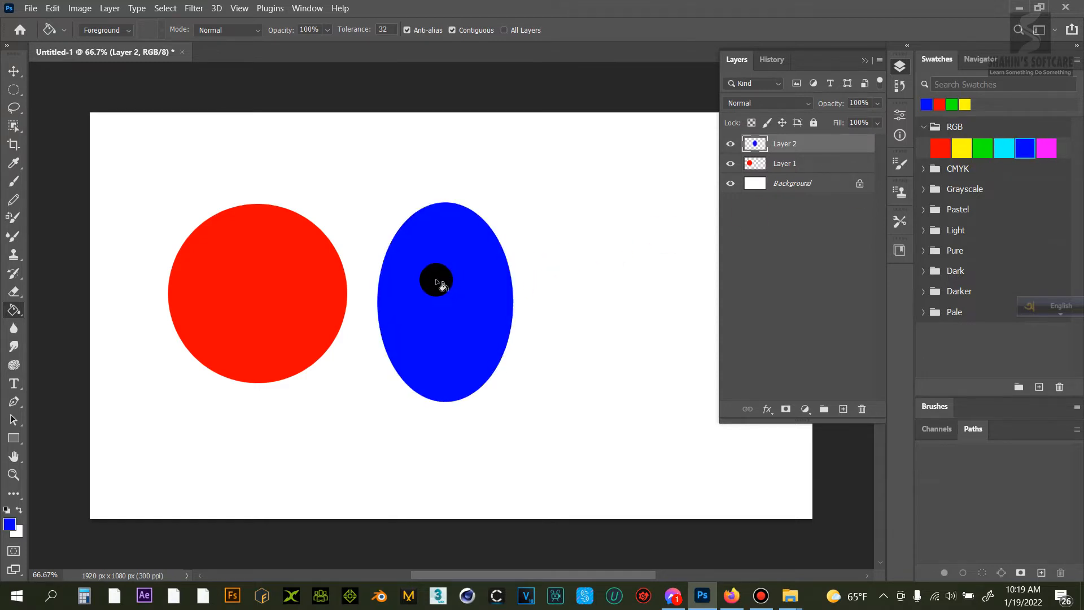
Draw a wide elliptical selection right of the blue ellipse, fill it with RGB magenta on the same layer, and deselect.
{"action": "left_click", "coordinate": [14, 89]}
{"action": "left_click_drag", "start_coordinate": [543, 240], "coordinate": [741, 372]}
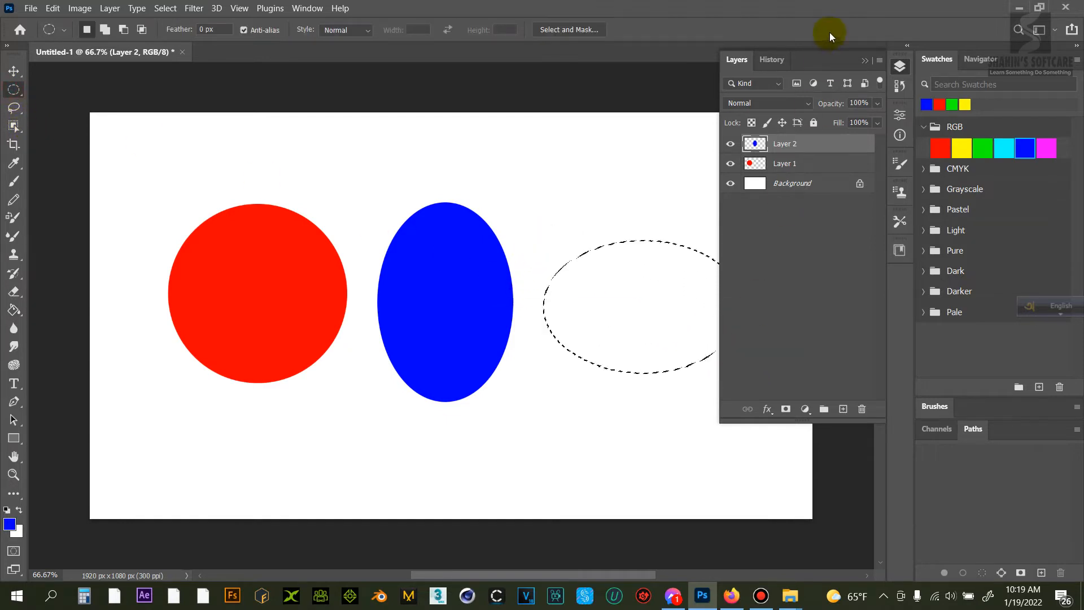
{"action": "left_click", "coordinate": [863, 60]}
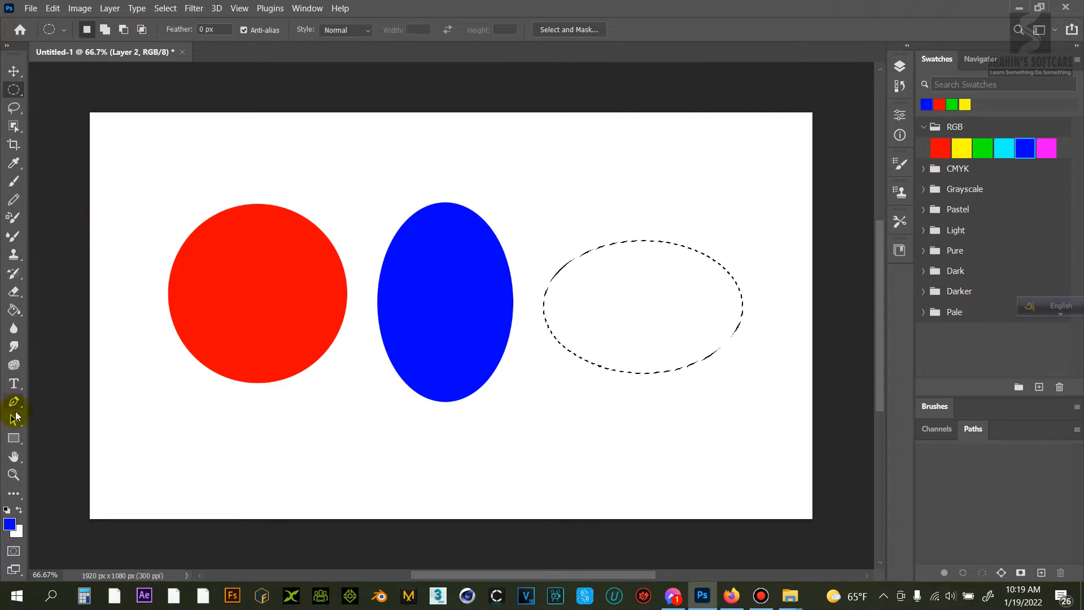
{"action": "left_click", "coordinate": [13, 310]}
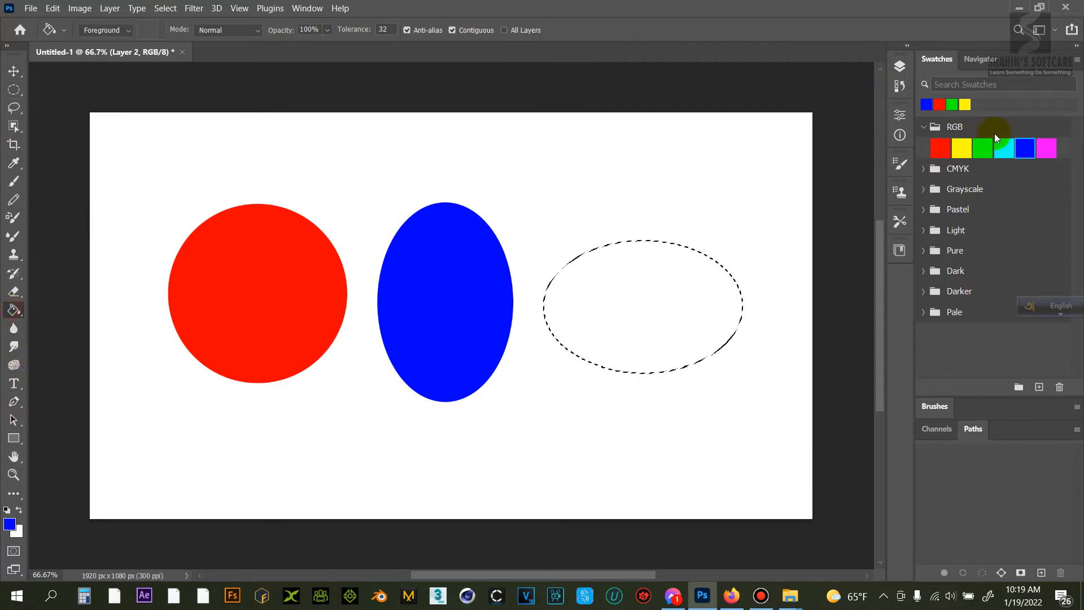
{"action": "left_click", "coordinate": [1047, 148]}
{"action": "left_click", "coordinate": [609, 333]}
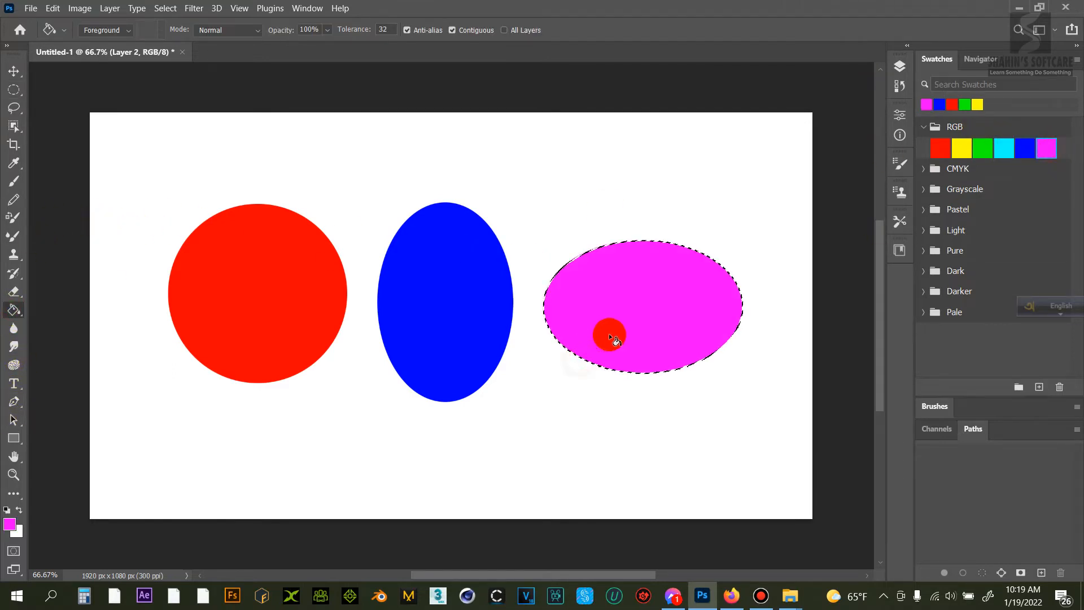
{"action": "key", "text": "ctrl+d"}
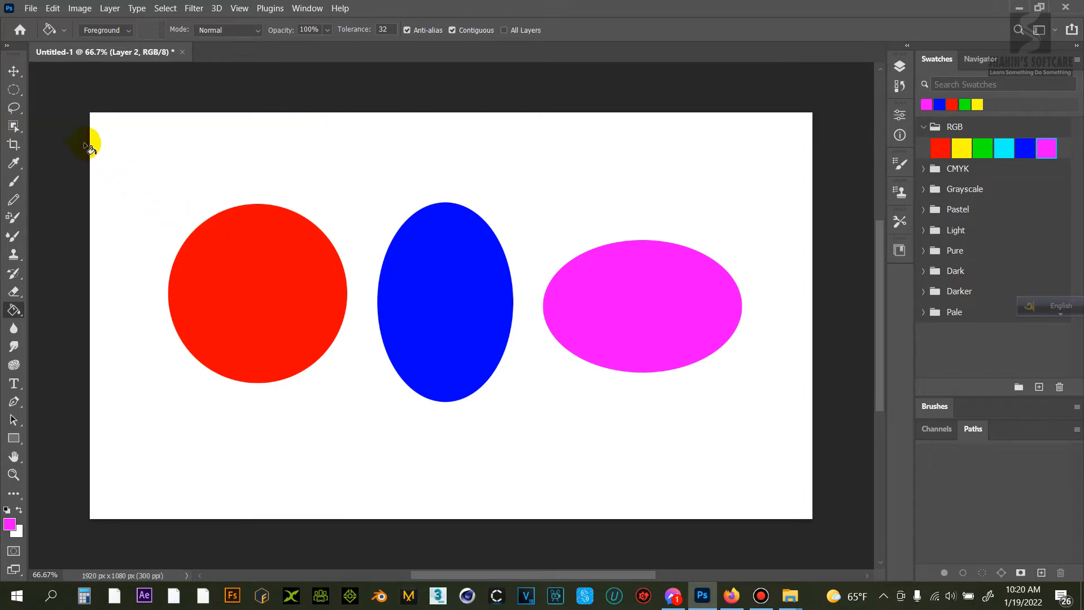
Move the red circle and the blue-and-magenta layer leftward and line up their centres horizontally with the Move tool.
{"action": "left_click", "coordinate": [15, 90]}
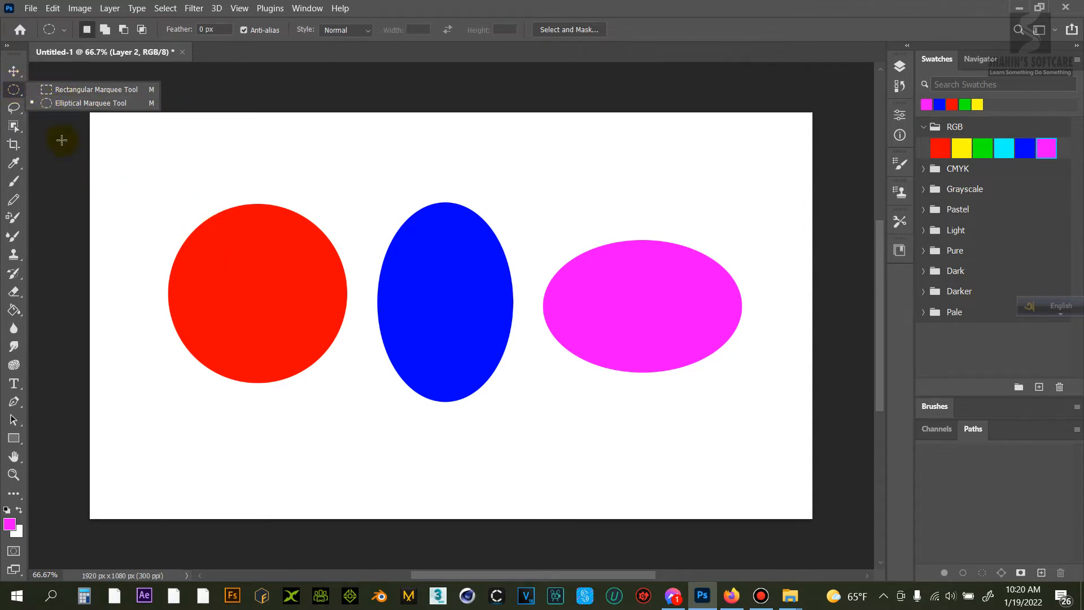
{"action": "left_click", "coordinate": [14, 71]}
{"action": "left_click_drag", "start_coordinate": [254, 240], "coordinate": [255, 281]}
{"action": "mouse_move", "coordinate": [410, 290]}
{"action": "left_mouse_down"}
{"action": "mouse_move", "coordinate": [394, 331]}
{"action": "mouse_move", "coordinate": [388, 294]}
{"action": "left_mouse_up"}
{"action": "left_click_drag", "start_coordinate": [607, 331], "coordinate": [438, 316]}
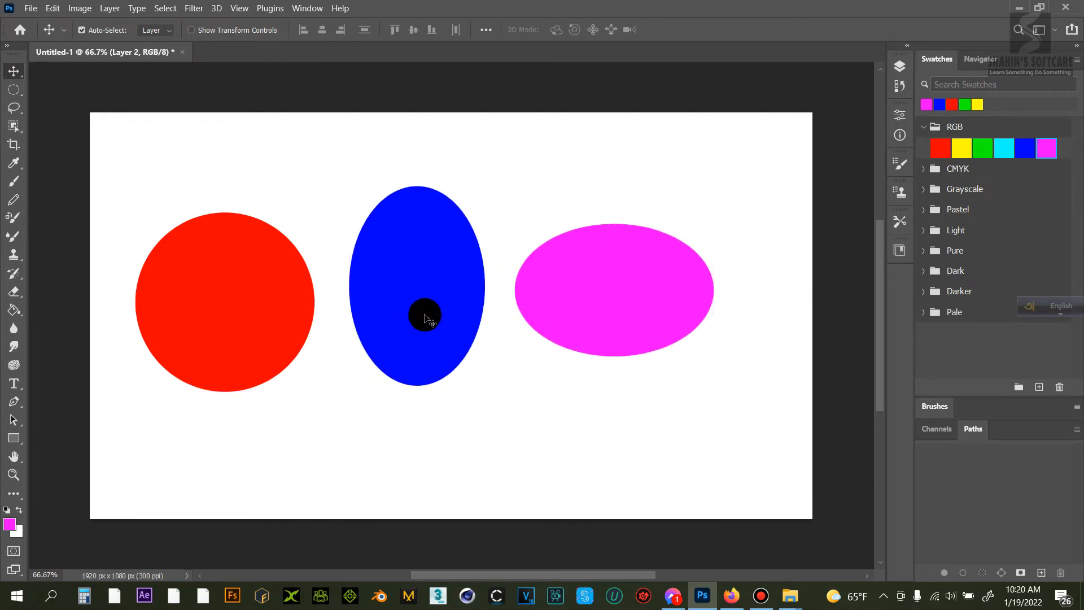
{"action": "left_click_drag", "start_coordinate": [422, 278], "coordinate": [428, 293]}
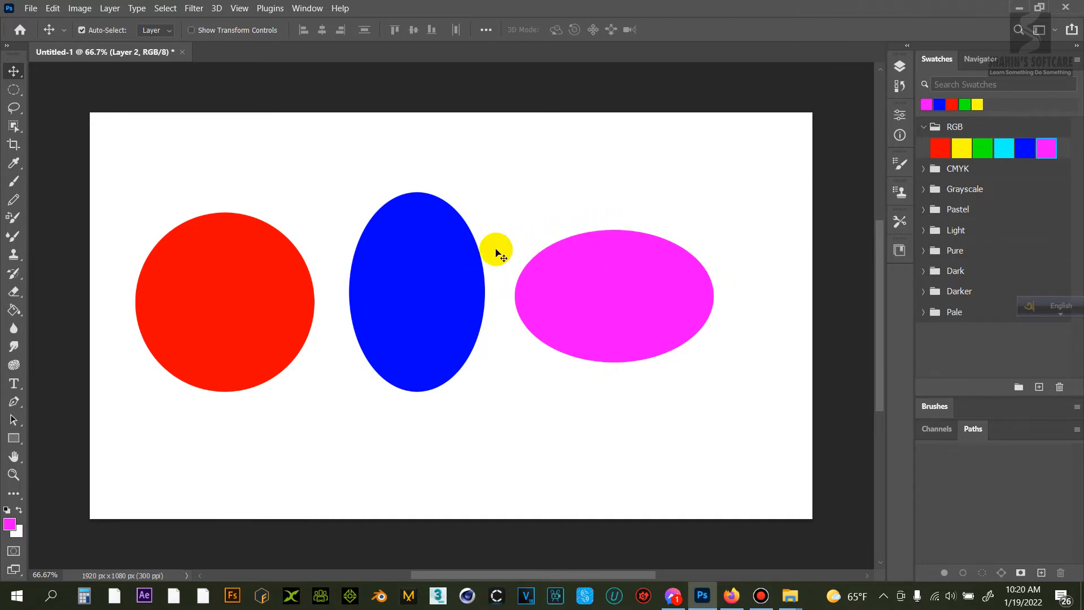
{"action": "left_click_drag", "start_coordinate": [453, 286], "coordinate": [453, 297]}
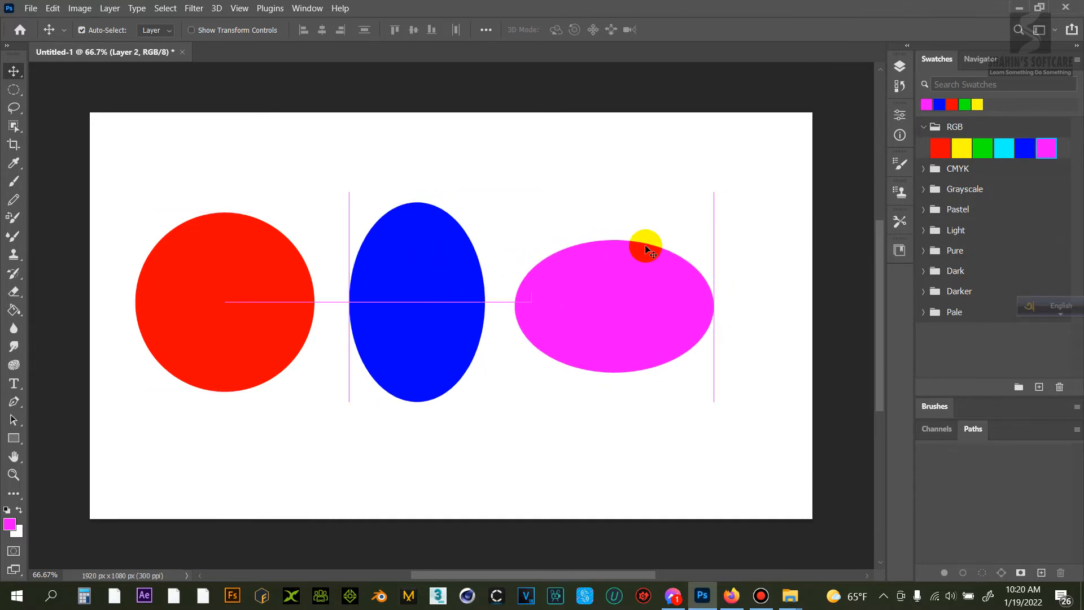
Toggle Layer 2's visibility off and on to check which shapes share that layer.
{"action": "left_click", "coordinate": [899, 67]}
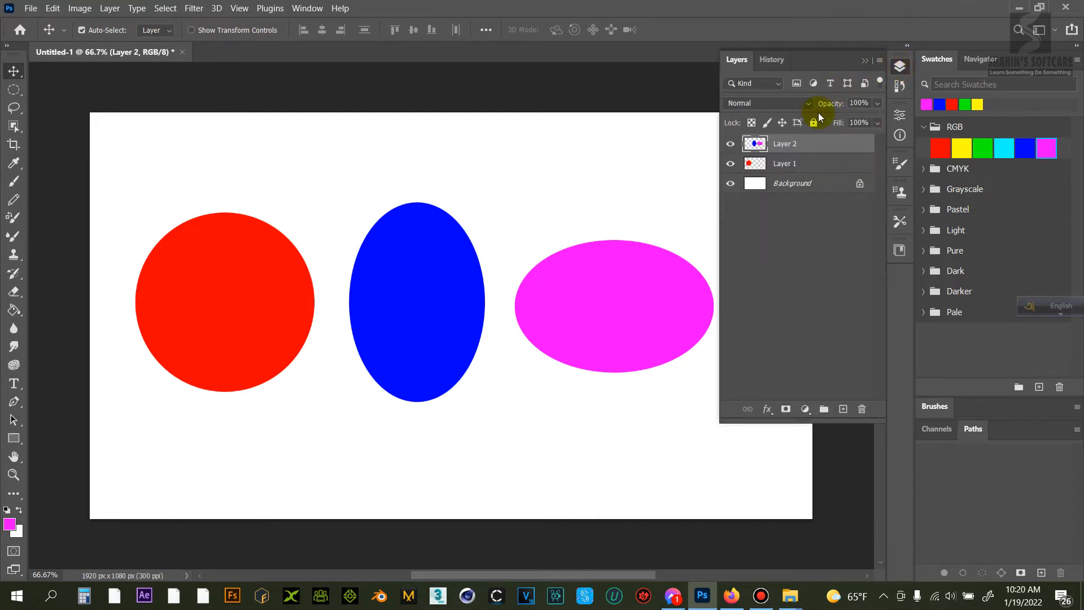
{"action": "left_click", "coordinate": [730, 145]}
{"action": "left_click", "coordinate": [731, 144]}
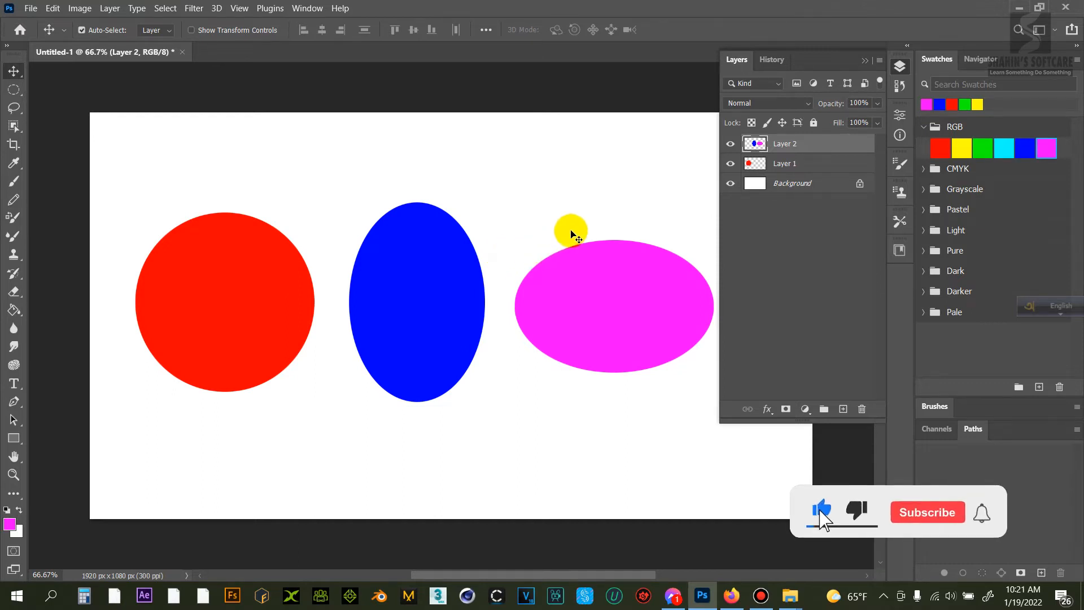
{"action": "mouse_move", "coordinate": [628, 305]}
{"action": "left_mouse_down"}
{"action": "mouse_move", "coordinate": [617, 314]}
{"action": "mouse_move", "coordinate": [624, 307]}
{"action": "left_mouse_up"}
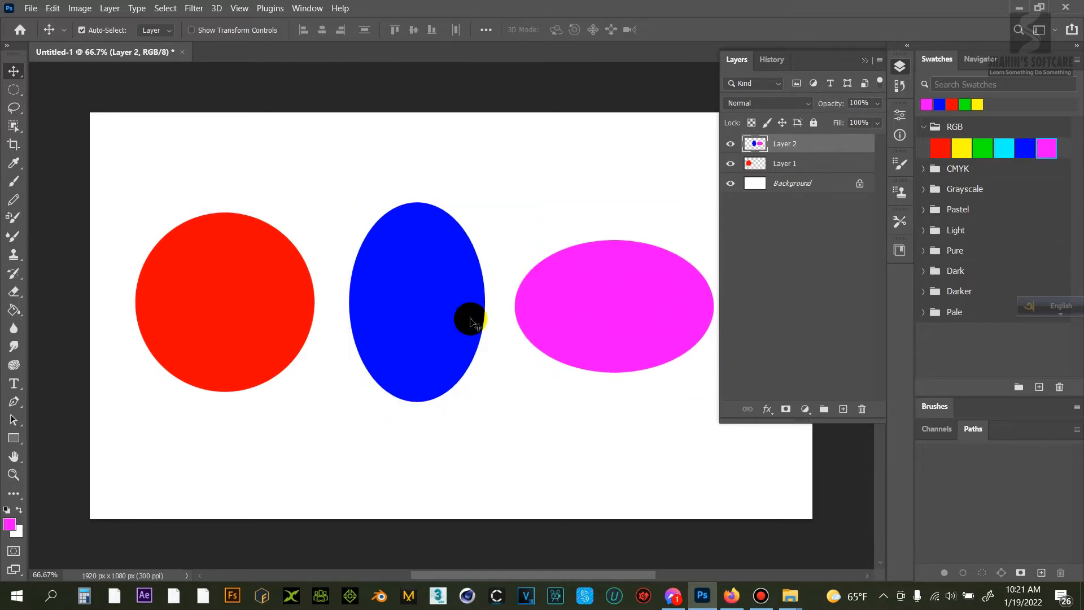
Draw a nearly circular selection around the magenta ellipse with the Elliptical Marquee tool and collapse the layer list.
{"action": "left_click", "coordinate": [16, 95]}
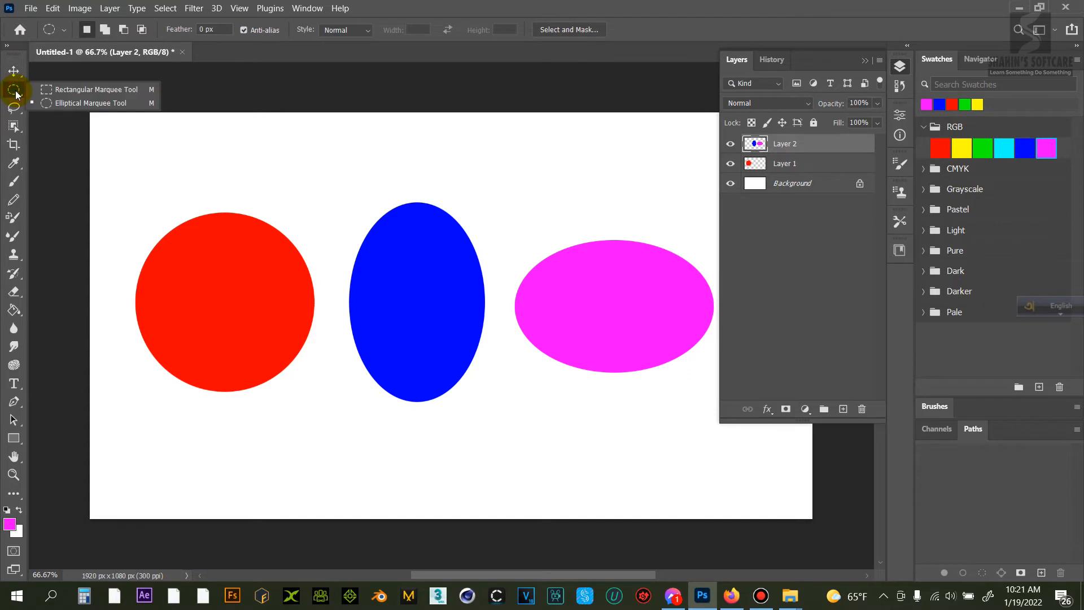
{"action": "left_click", "coordinate": [59, 105]}
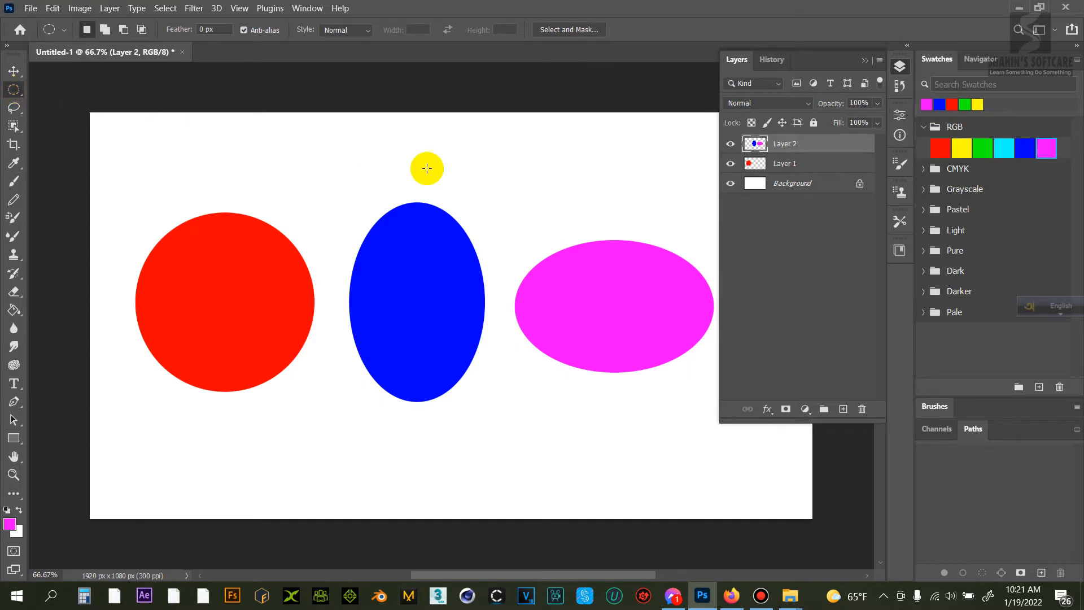
{"action": "left_click_drag", "start_coordinate": [483, 174], "coordinate": [724, 394]}
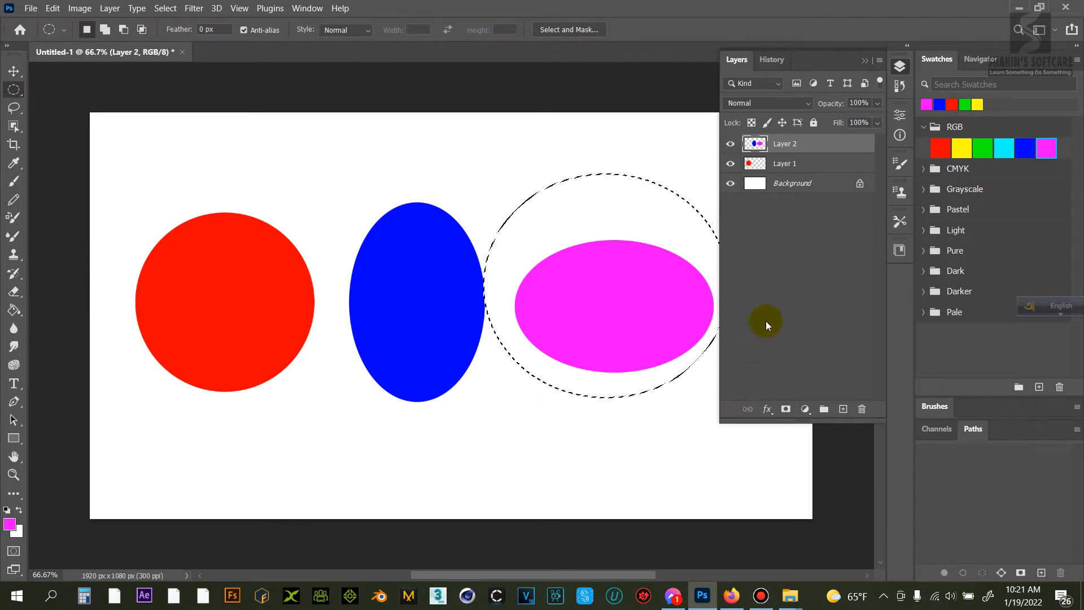
{"action": "left_click", "coordinate": [865, 60]}
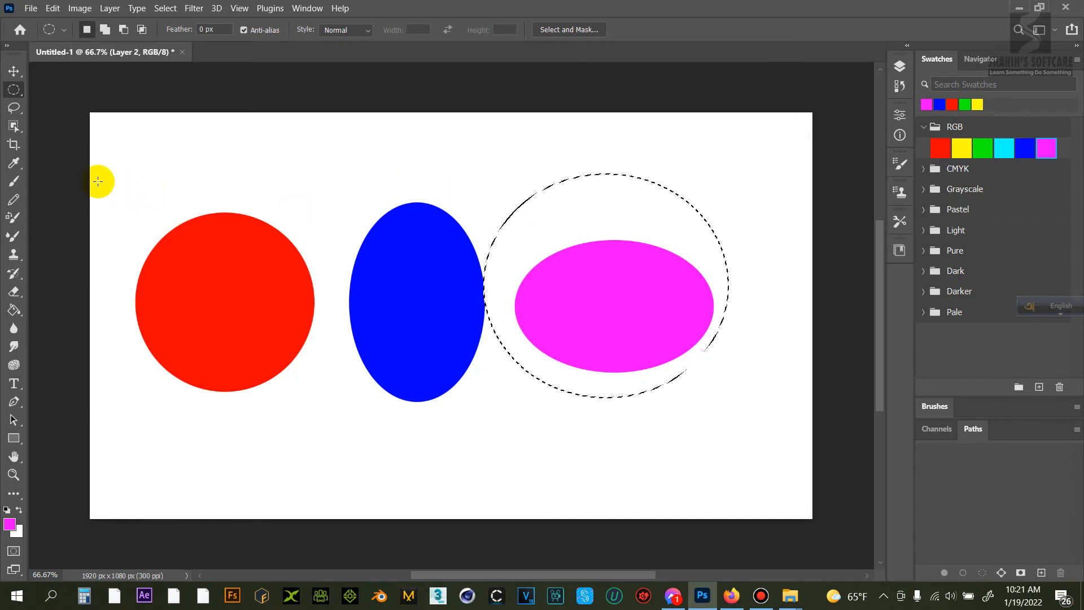
Nudge the selection outline right and down until it is centred around the magenta ellipse and clear of the blue one.
{"action": "right_click", "coordinate": [14, 90]}
{"action": "left_click", "coordinate": [62, 103]}
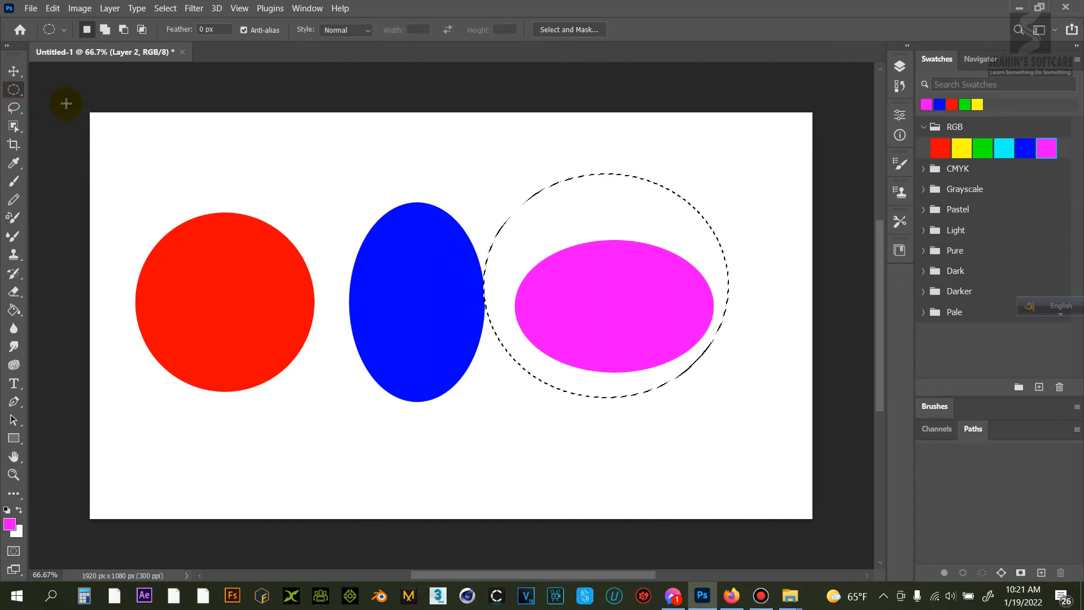
{"action": "key", "text": "Right"}
{"action": "key", "text": "Right"}
{"action": "key", "text": "Right"}
{"action": "key", "text": "Right"}
{"action": "key", "text": "Right"}
{"action": "key", "text": "Right"}
{"action": "key", "text": "Right"}
{"action": "key", "text": "Right"}
{"action": "key", "text": "Right"}
{"action": "key", "text": "Right"}
{"action": "key", "text": "Right"}
{"action": "key", "text": "Right"}
{"action": "key", "text": "Right"}
{"action": "key", "text": "Right"}
{"action": "key", "text": "Right"}
{"action": "key", "text": "Right"}
{"action": "key", "text": "Right"}
{"action": "key", "text": "Right"}
{"action": "key", "text": "Right"}
{"action": "key", "text": "Right"}
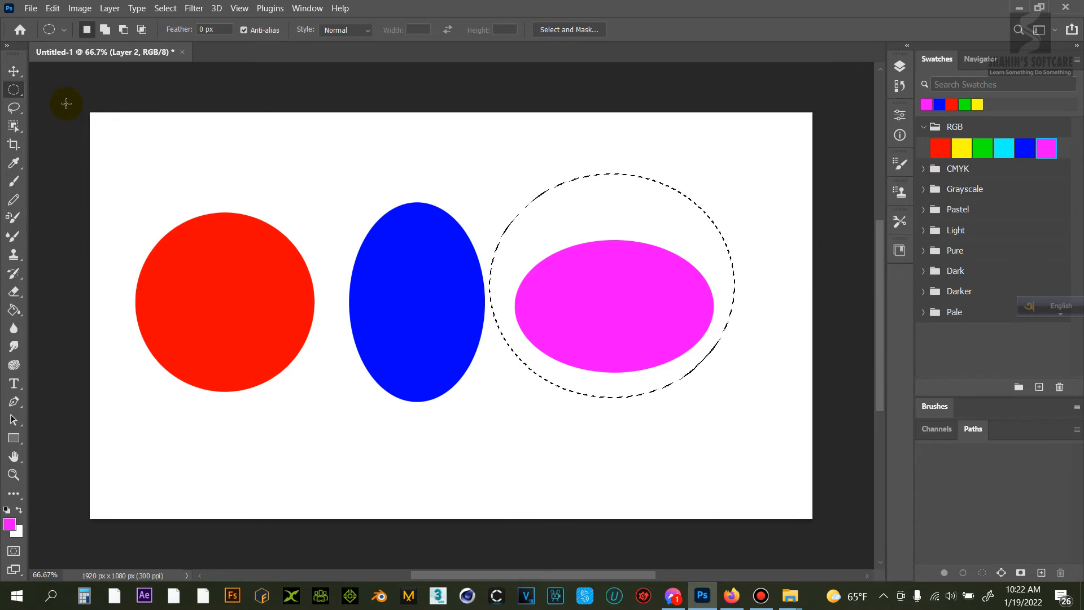
{"action": "key", "text": "Down"}
{"action": "key", "text": "Down"}
{"action": "key", "text": "Down"}
{"action": "key", "text": "Down"}
{"action": "key", "text": "Down"}
{"action": "key", "text": "Down"}
{"action": "key", "text": "Down"}
{"action": "key", "text": "Down"}
{"action": "key", "text": "Down"}
{"action": "key", "text": "Down"}
{"action": "key", "text": "Down"}
{"action": "key", "text": "Down"}
{"action": "key", "text": "Down"}
{"action": "key", "text": "Down"}
{"action": "key", "text": "Down"}
{"action": "key", "text": "Down"}
{"action": "key", "text": "Down"}
{"action": "key", "text": "Down"}
{"action": "key", "text": "Down"}
{"action": "key", "text": "Down"}
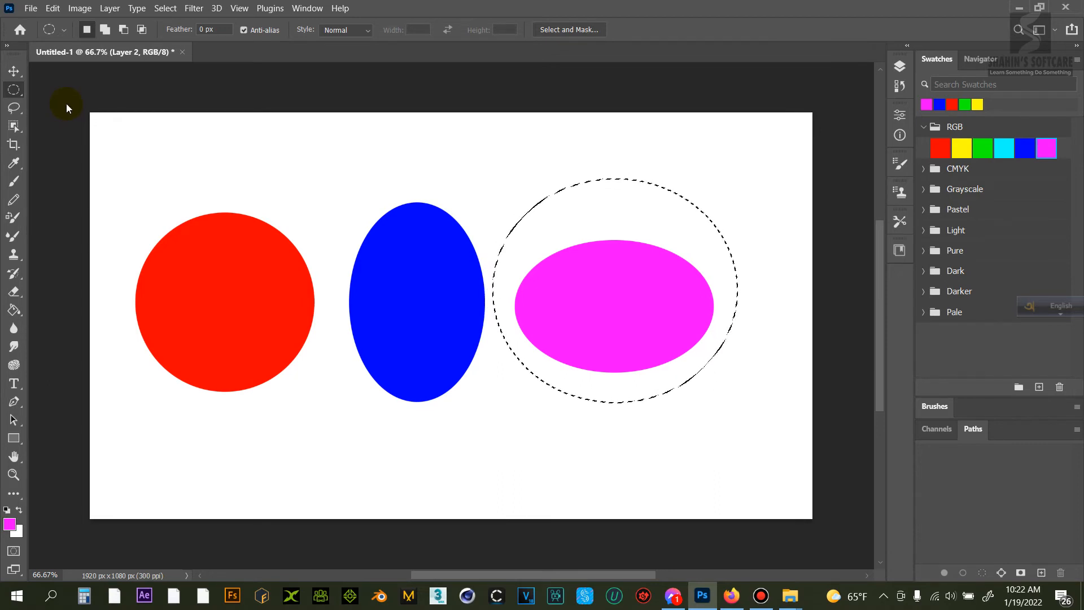
{"action": "key", "text": "Down"}
{"action": "key", "text": "Down"}
{"action": "key", "text": "Down"}
{"action": "key", "text": "Down"}
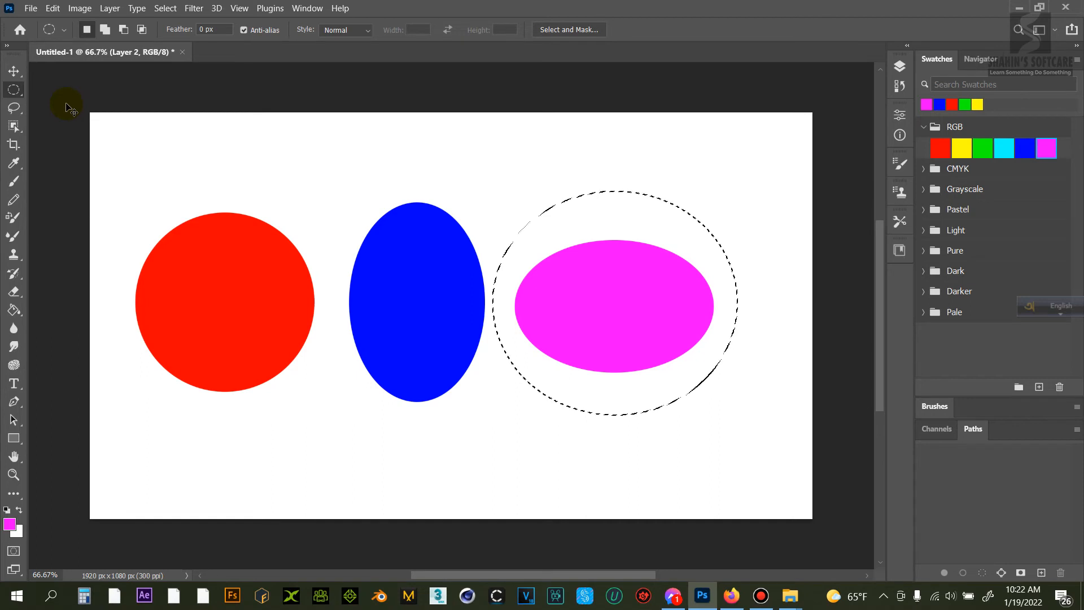
Cut the selected magenta ellipse out of Layer 2 and paste it onto its own layer.
{"action": "key", "text": "ctrl+x"}
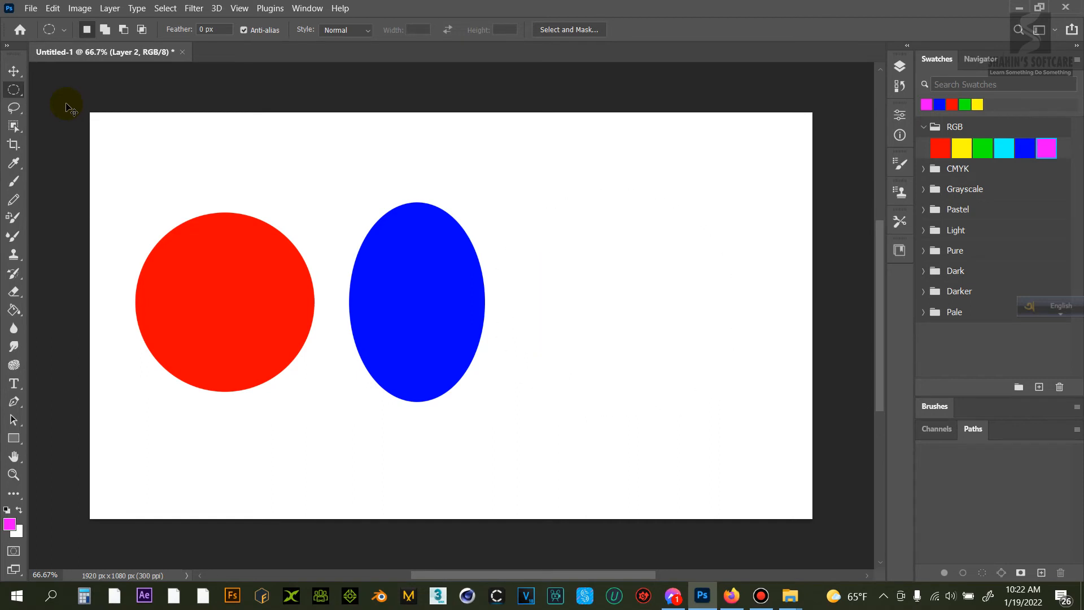
{"action": "key", "text": "ctrl+v"}
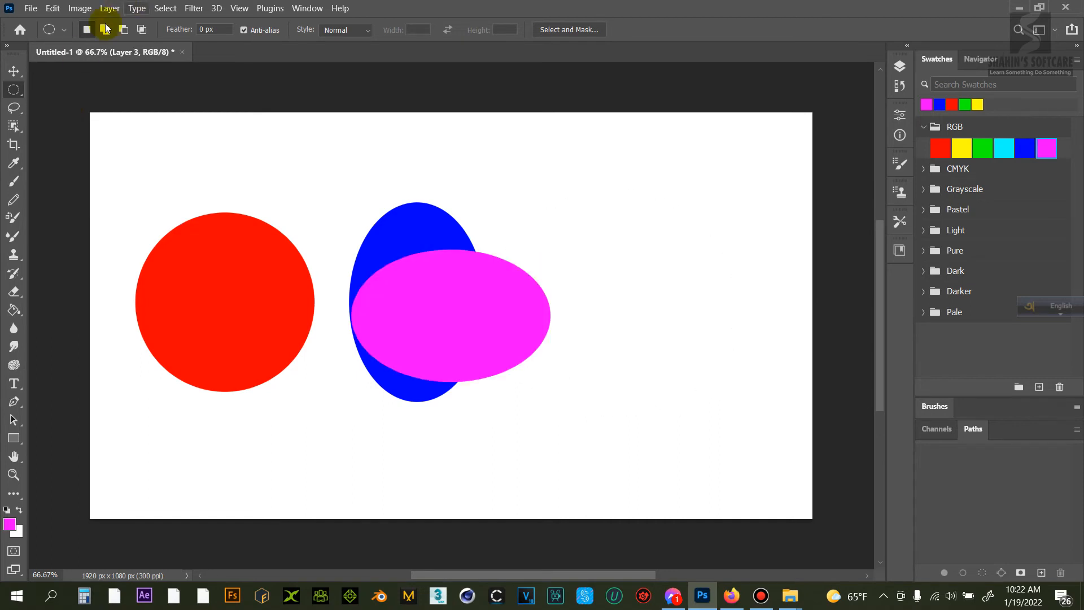
Move the magenta ellipse clear of the blue one, into the empty canvas area on its right.
{"action": "left_click", "coordinate": [14, 70]}
{"action": "left_click_drag", "start_coordinate": [451, 313], "coordinate": [614, 303]}
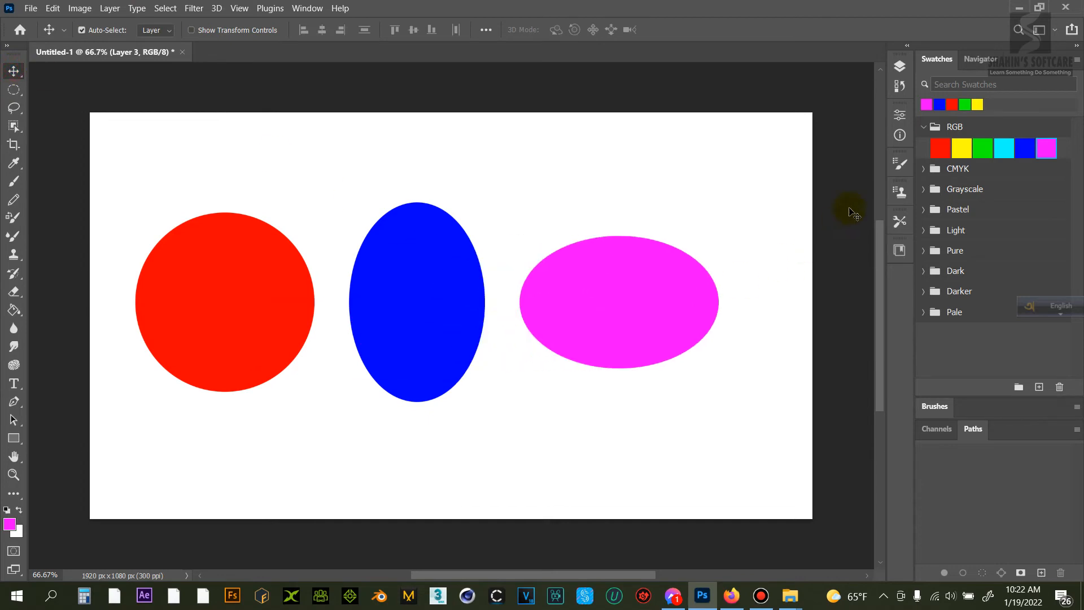
Toggle the visibility of Layer 3, Layer 2 and Layer 1 off and on to check which shape each holds.
{"action": "left_click", "coordinate": [900, 64]}
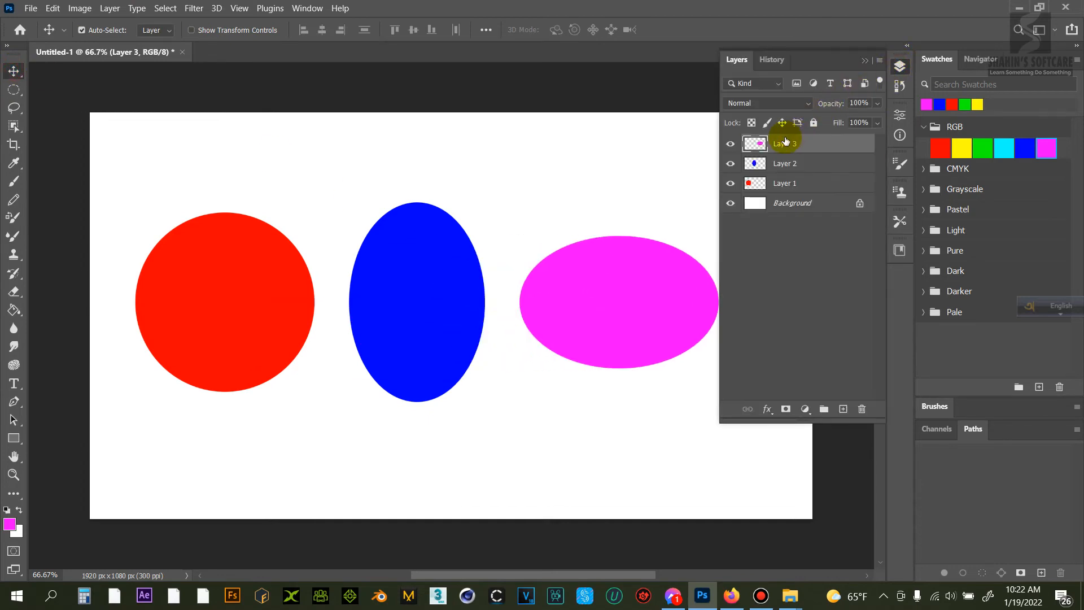
{"action": "left_click", "coordinate": [730, 144]}
{"action": "left_click", "coordinate": [730, 144]}
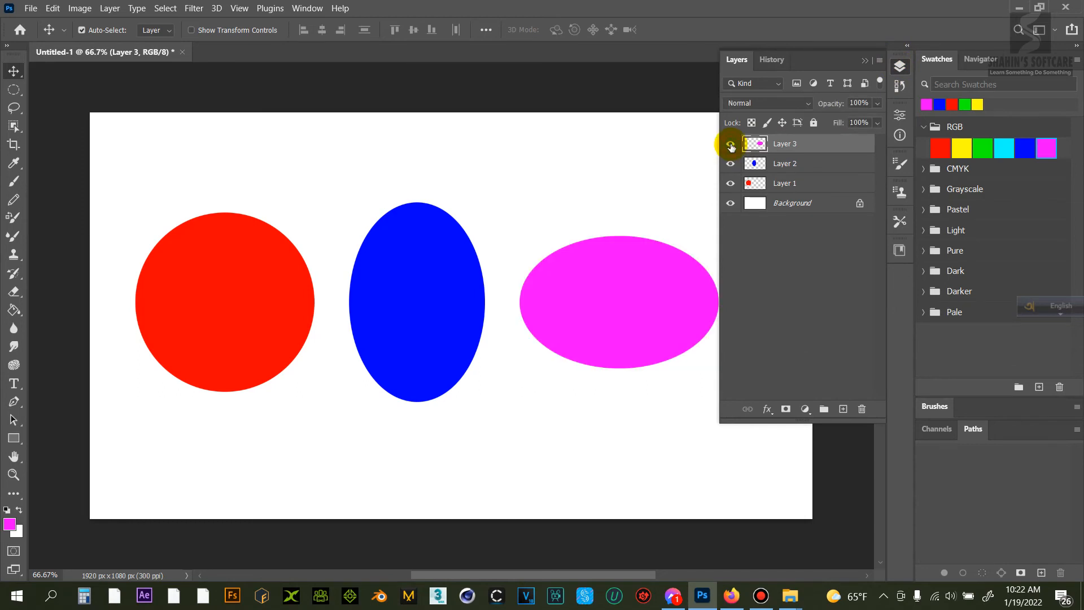
{"action": "left_click", "coordinate": [729, 144]}
{"action": "left_click", "coordinate": [730, 144]}
{"action": "left_click", "coordinate": [730, 163]}
{"action": "left_click", "coordinate": [730, 163]}
{"action": "left_click", "coordinate": [730, 183]}
{"action": "left_click", "coordinate": [730, 183]}
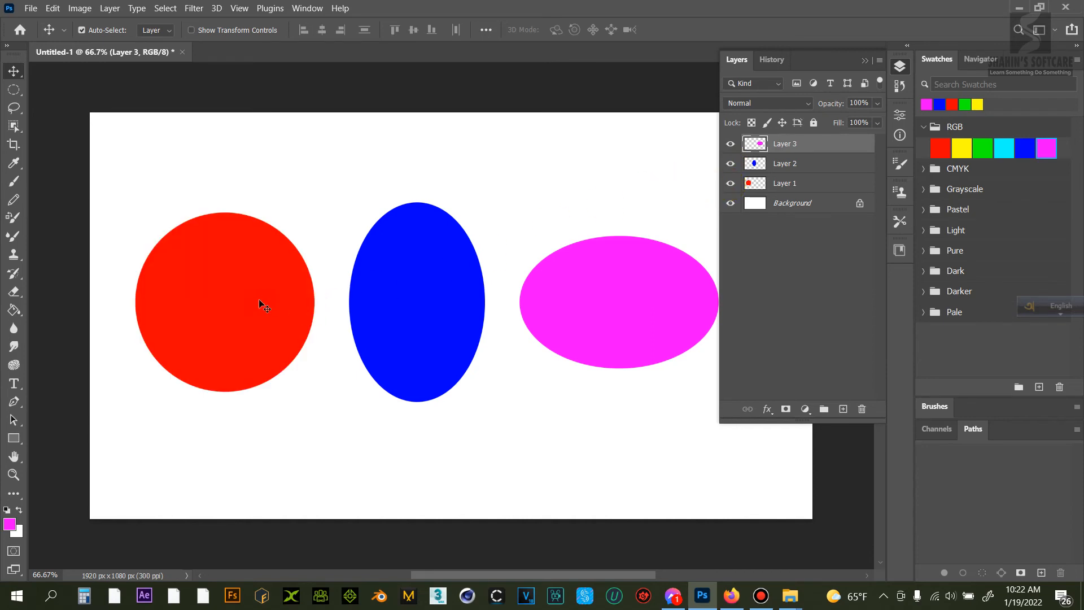
{"action": "left_click", "coordinate": [862, 61]}
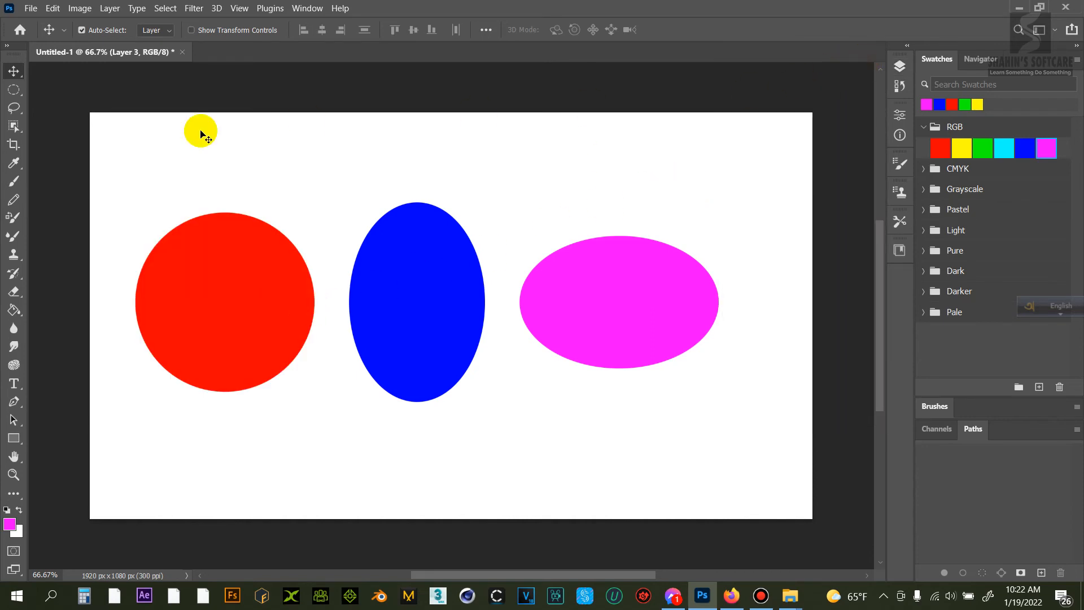
Draw a wide elliptical selection inside the red circle with the Elliptical Marquee tool and shift its outline to the circle's centre.
{"action": "right_click", "coordinate": [16, 75]}
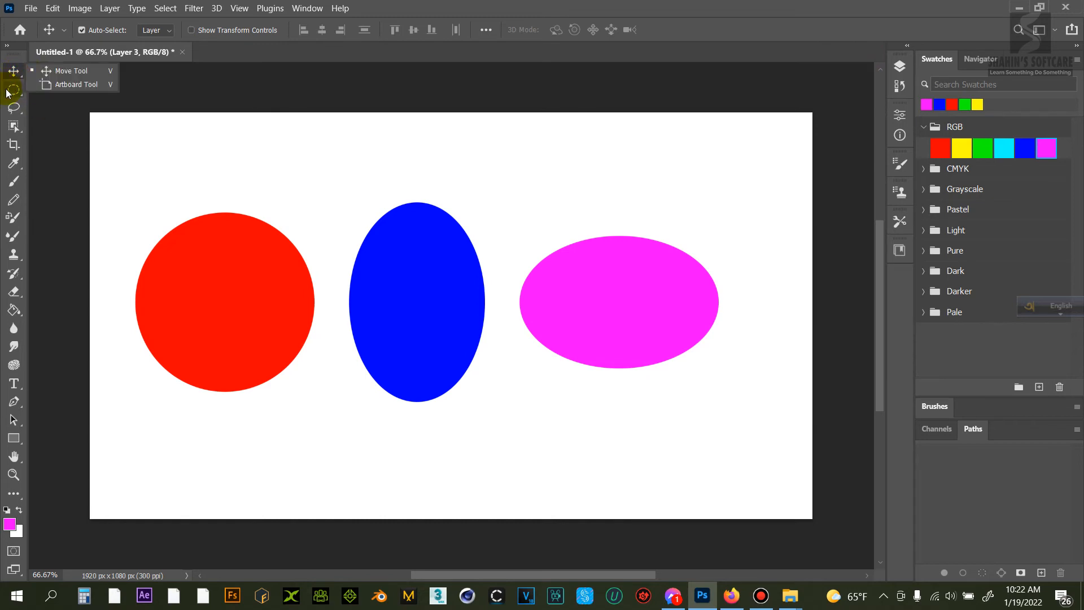
{"action": "left_click", "coordinate": [14, 96]}
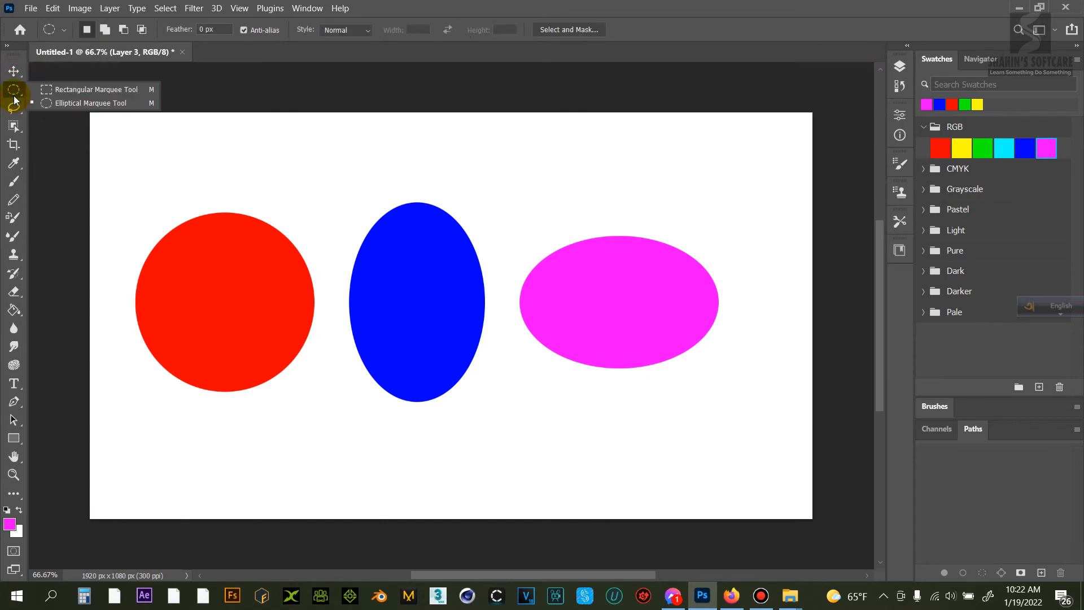
{"action": "left_click", "coordinate": [53, 103]}
{"action": "left_click_drag", "start_coordinate": [178, 278], "coordinate": [290, 350]}
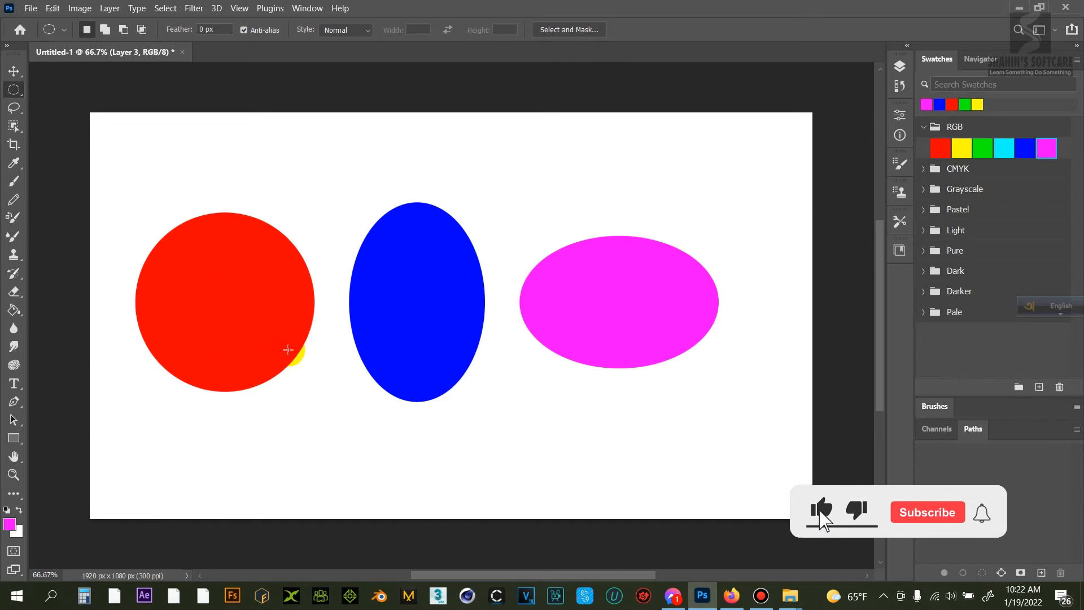
{"action": "left_click_drag", "start_coordinate": [244, 317], "coordinate": [233, 310]}
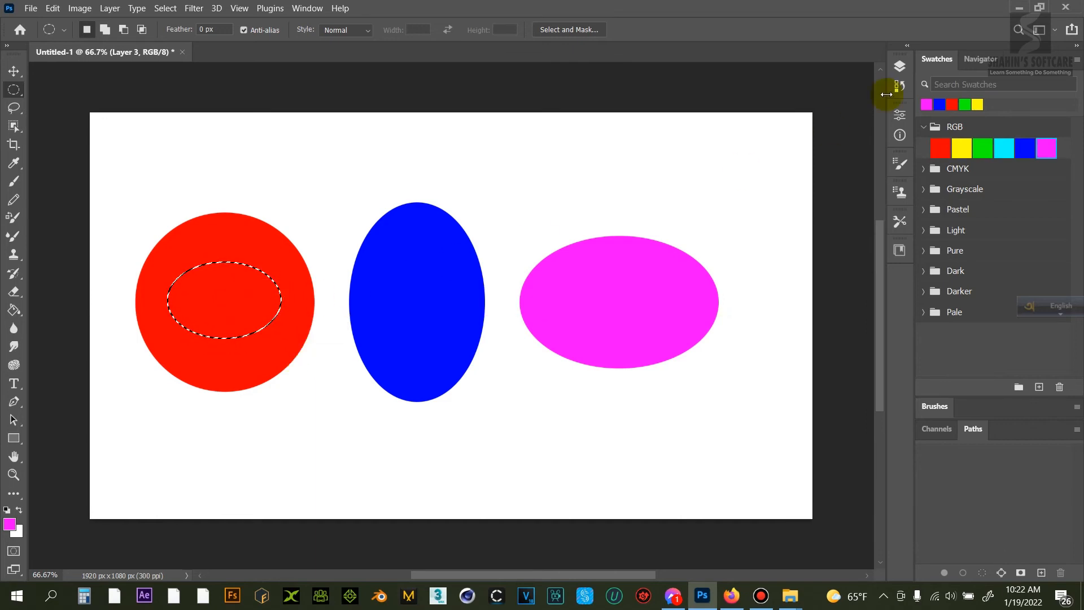
Make Layer 1 active and cut the selected ellipse out of the red circle.
{"action": "left_click", "coordinate": [900, 66]}
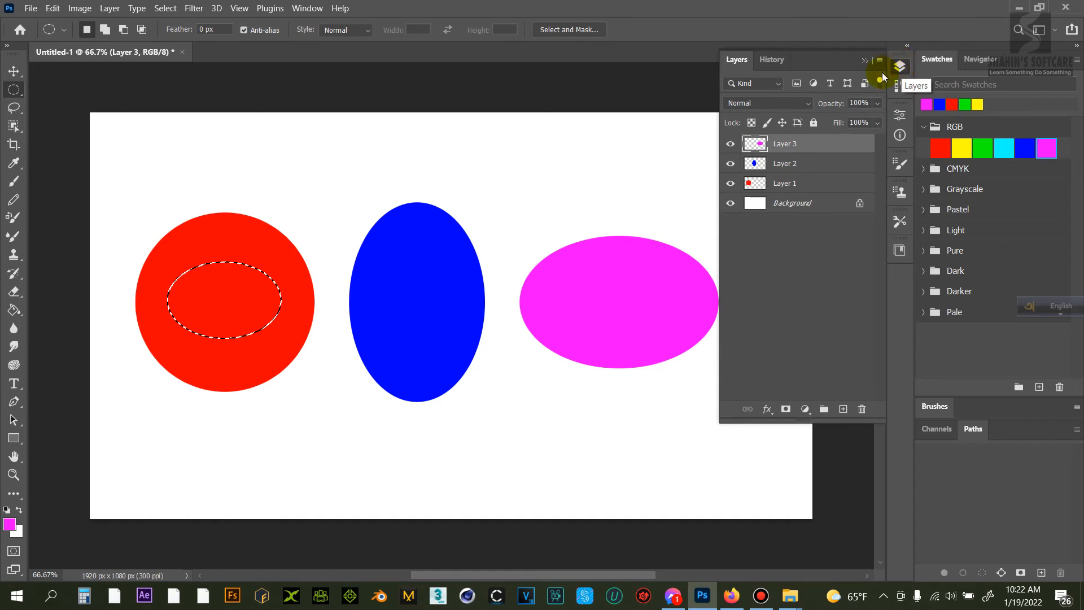
{"action": "left_click", "coordinate": [784, 182]}
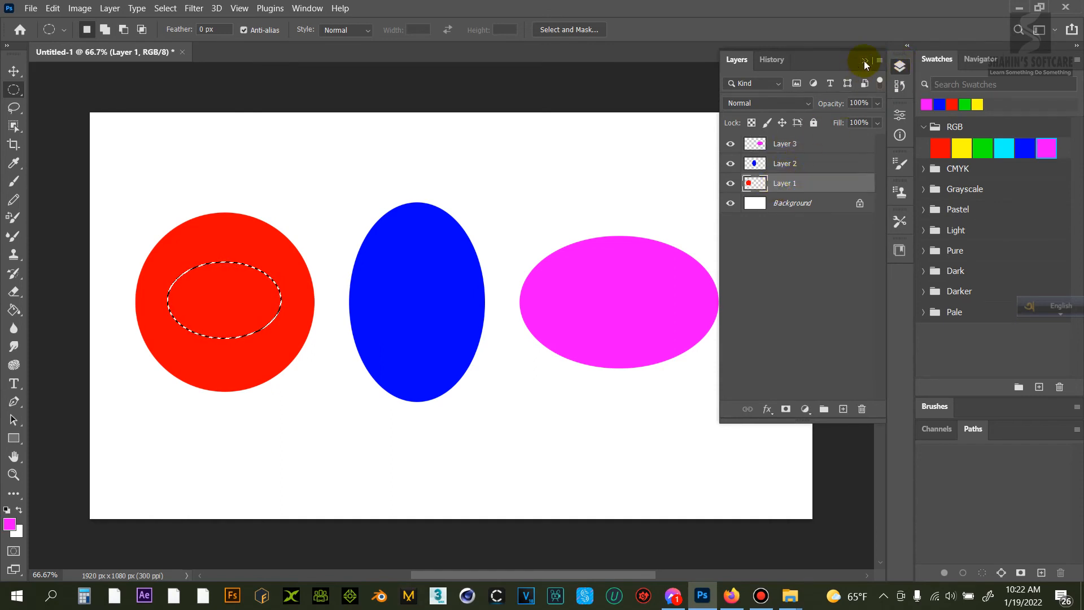
{"action": "left_click", "coordinate": [865, 61]}
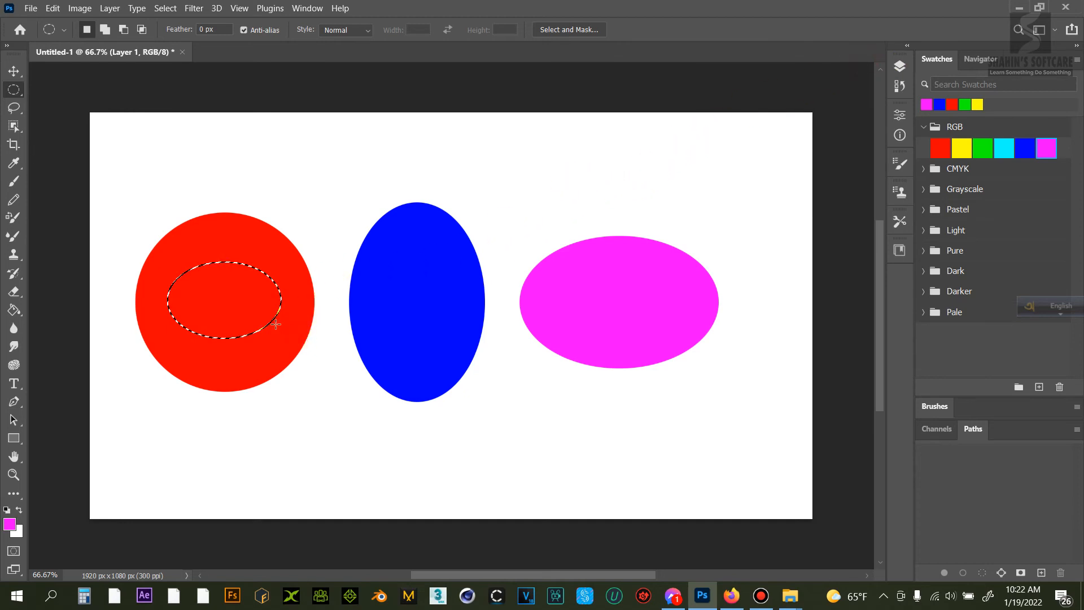
{"action": "key", "text": "Delete"}
{"action": "left_click", "coordinate": [262, 310]}
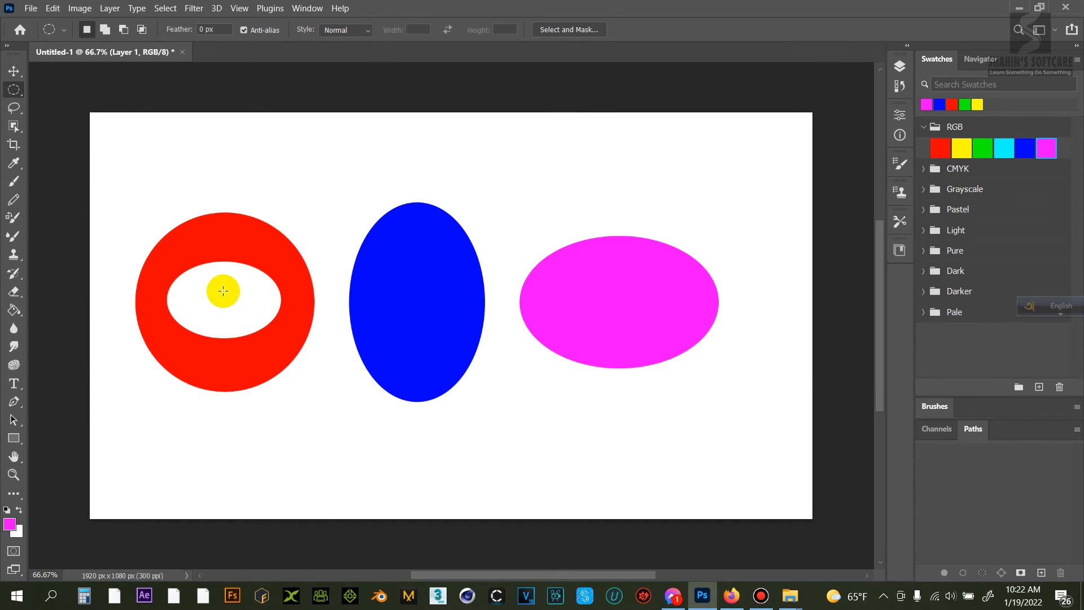
Paste the cut red ellipse onto its own layer and move it into the empty area below the magenta ellipse.
{"action": "key", "text": "ctrl+v"}
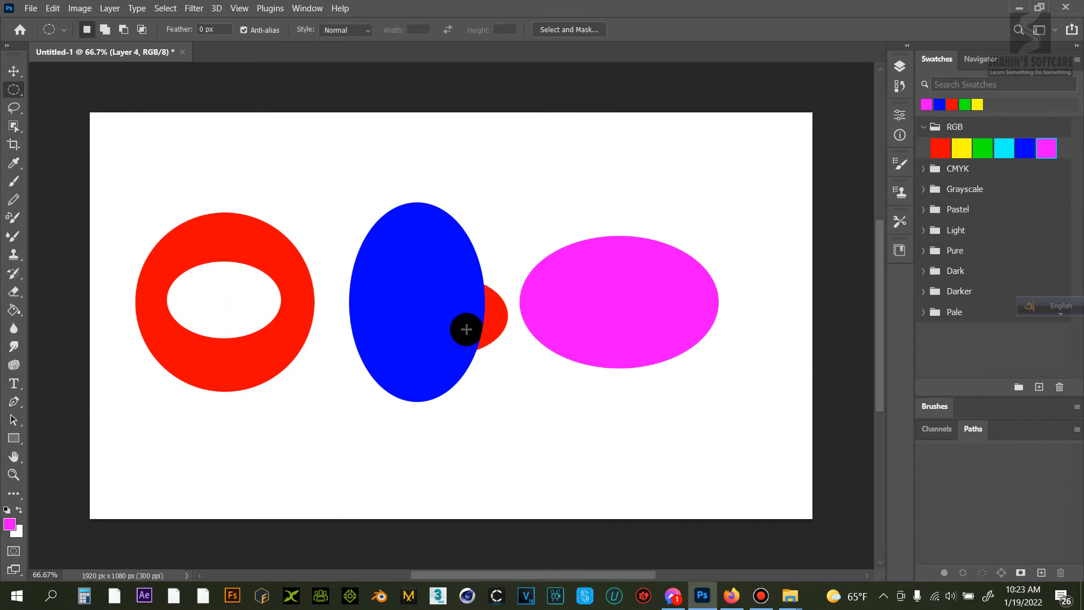
{"action": "left_click", "coordinate": [13, 70]}
{"action": "left_click_drag", "start_coordinate": [498, 329], "coordinate": [592, 427]}
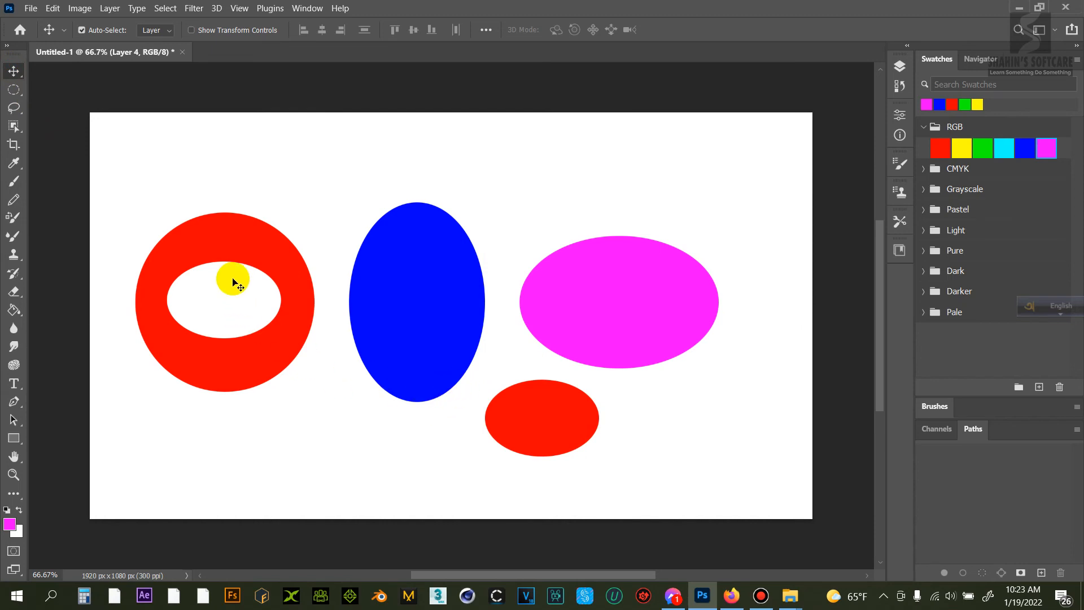